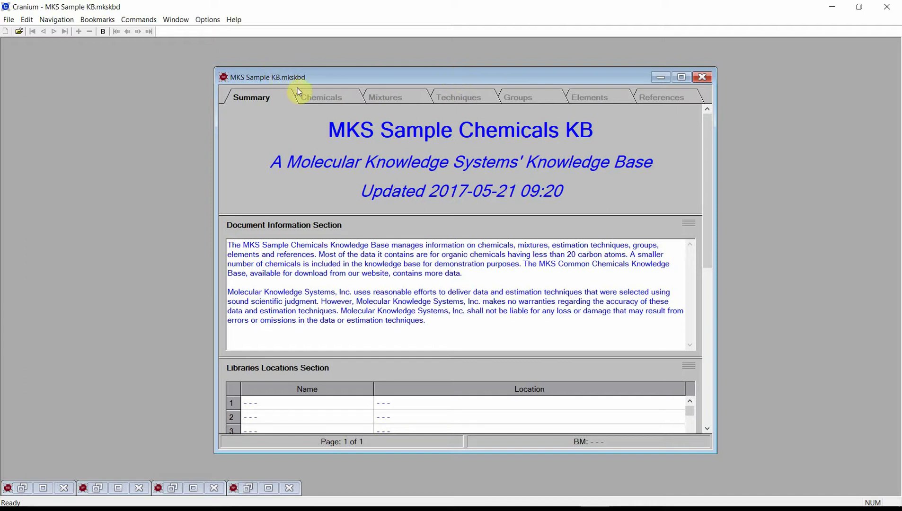
Step: Look through the knowledge base's Chemicals, Mixtures, Techniques, Groups, Elements and References chapters
{"action": "left_click", "coordinate": [321, 98]}
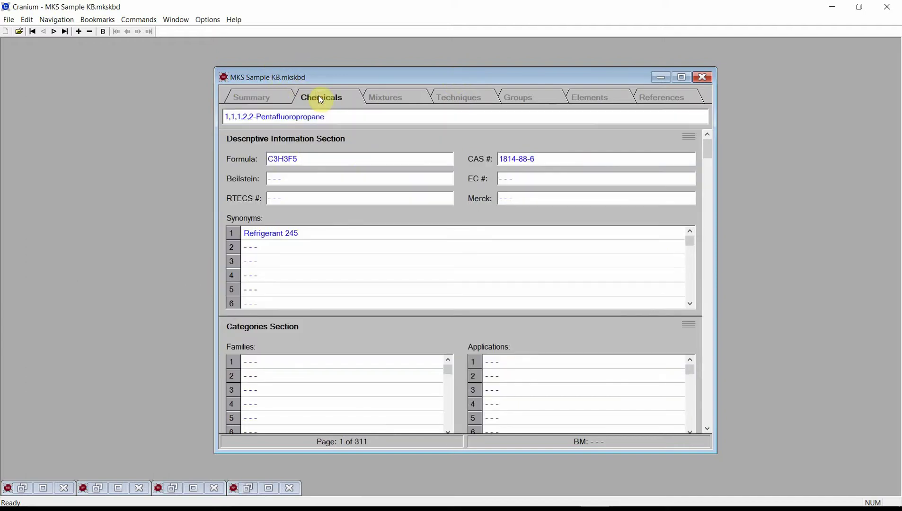
{"action": "left_click", "coordinate": [386, 97]}
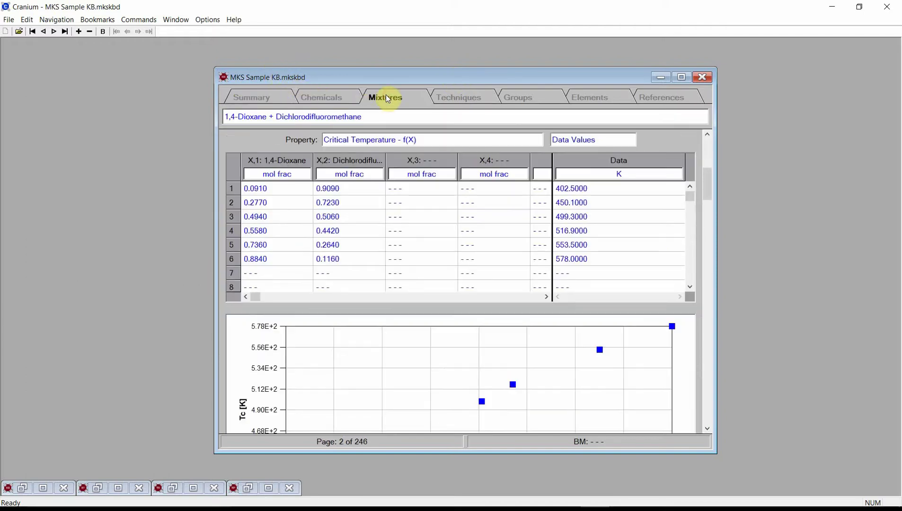
{"action": "left_click", "coordinate": [469, 101]}
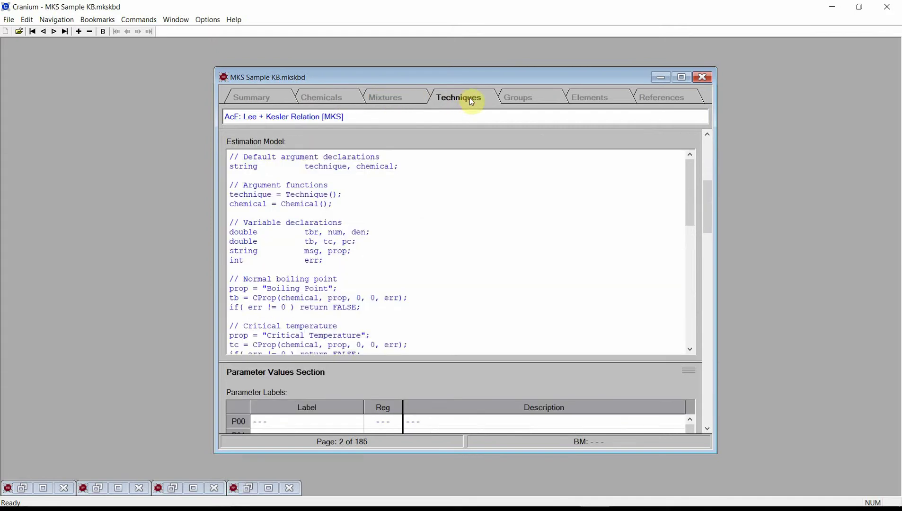
{"action": "left_click", "coordinate": [528, 101]}
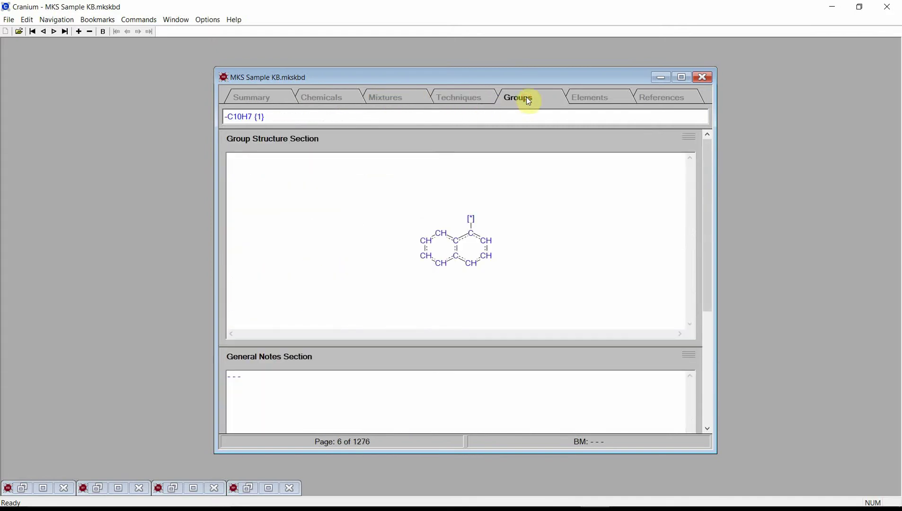
{"action": "left_click", "coordinate": [603, 98]}
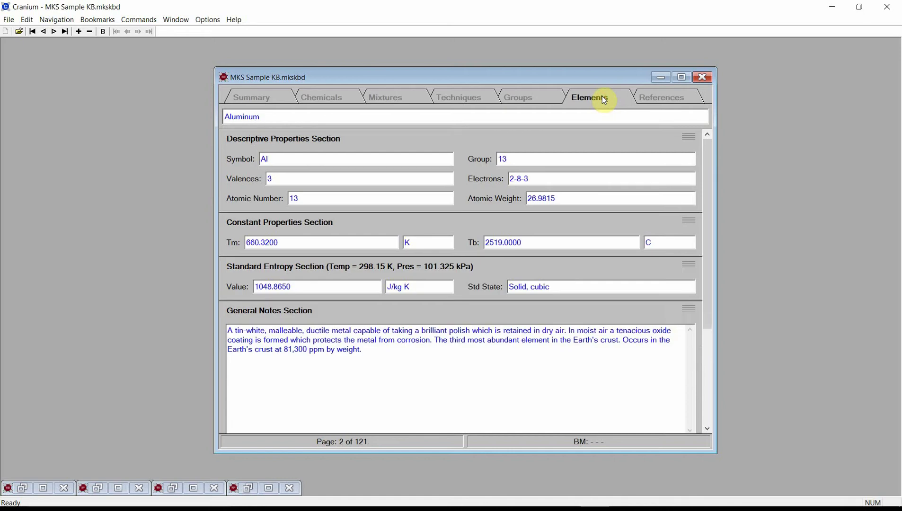
{"action": "left_click", "coordinate": [661, 101]}
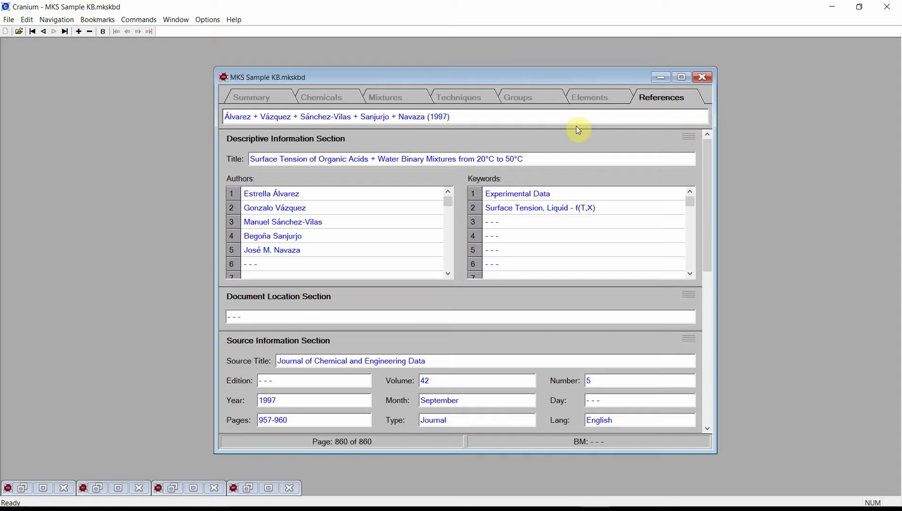
Step: Return to the Chemicals chapter and review the constant, critical and temperature-dependent properties of 1,1,1,2,2-Pentafluoropropane
{"action": "left_click", "coordinate": [332, 98]}
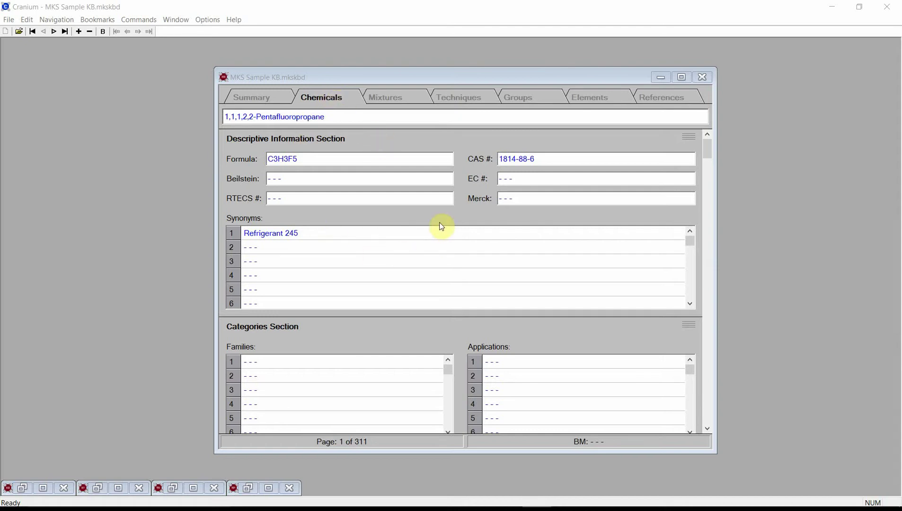
{"action": "scroll", "coordinate": [438, 225], "scroll_direction": "down", "scroll_amount": 2}
{"action": "left_click_drag", "start_coordinate": [706, 151], "coordinate": [708, 201]}
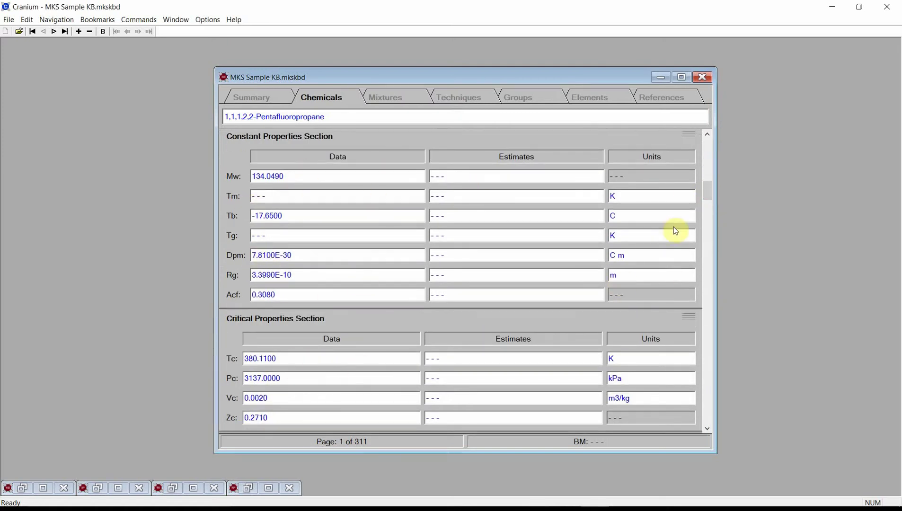
{"action": "left_click_drag", "start_coordinate": [701, 189], "coordinate": [707, 237]}
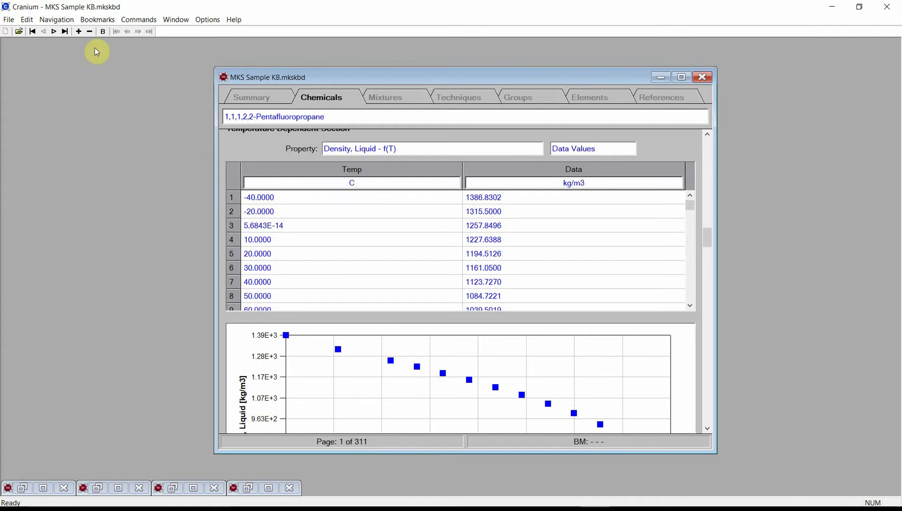
Step: Find chemicals matching the substring "propanol" and go to the 1-Propanol page
{"action": "left_click", "coordinate": [59, 19]}
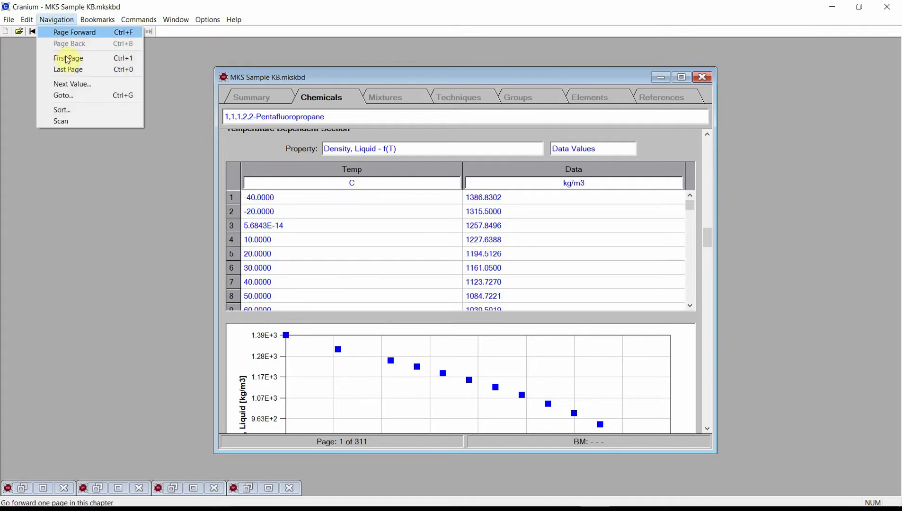
{"action": "left_click", "coordinate": [63, 96]}
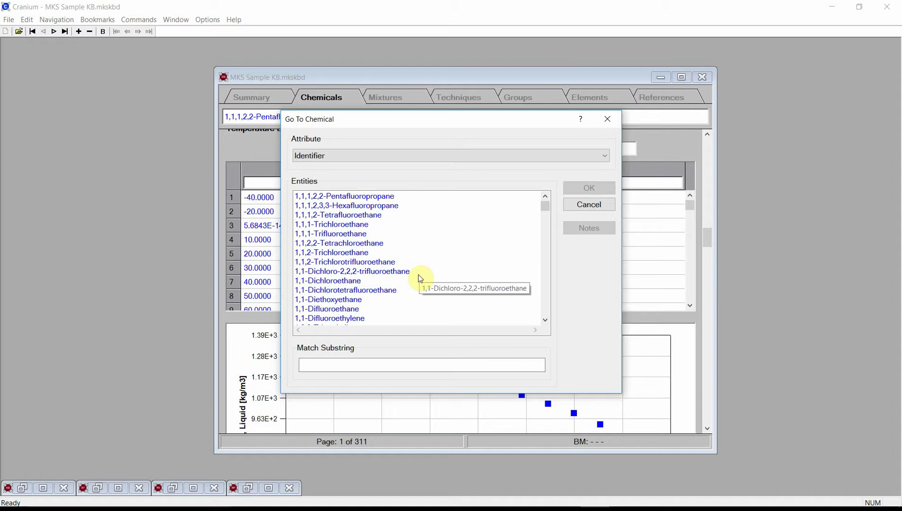
{"action": "left_click", "coordinate": [420, 366]}
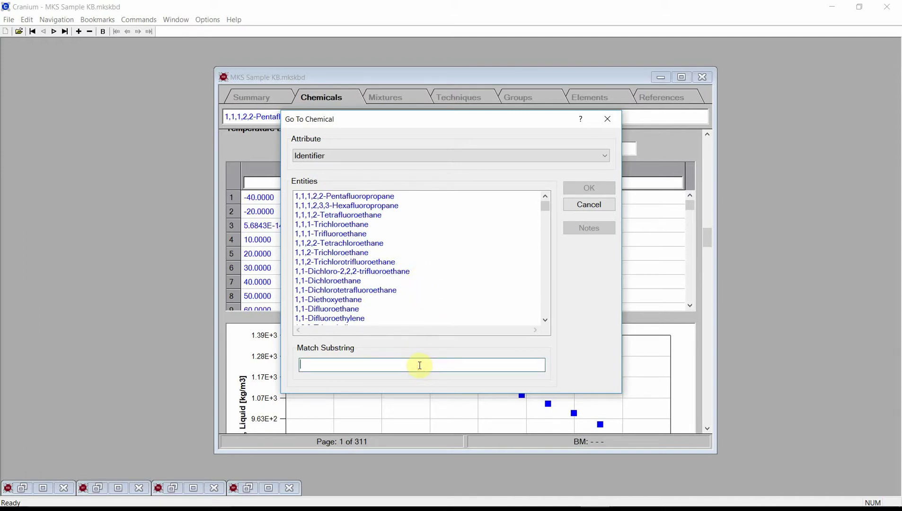
{"action": "type", "text": "prop"}
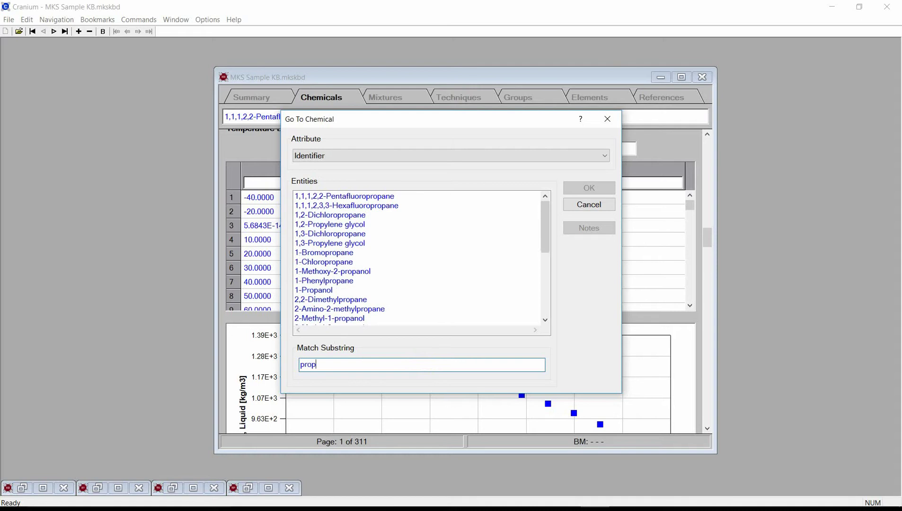
{"action": "type", "text": "anol"}
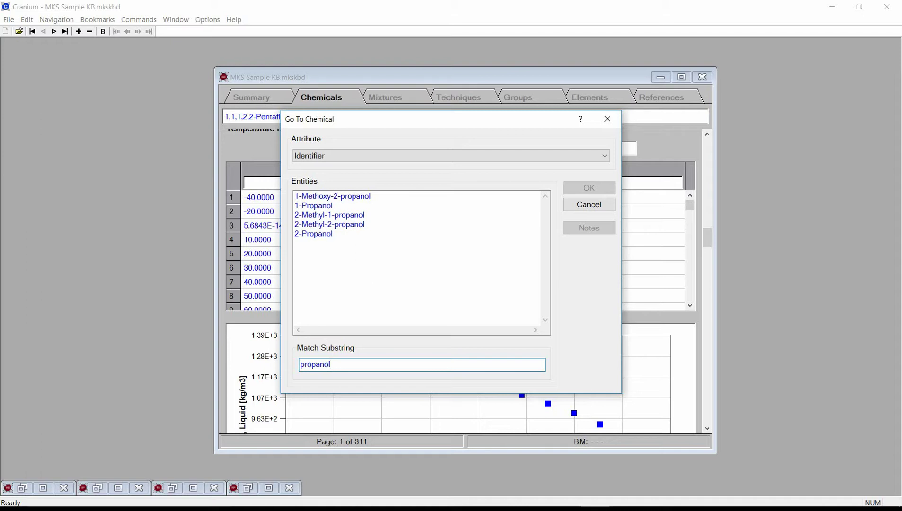
{"action": "left_click", "coordinate": [331, 206]}
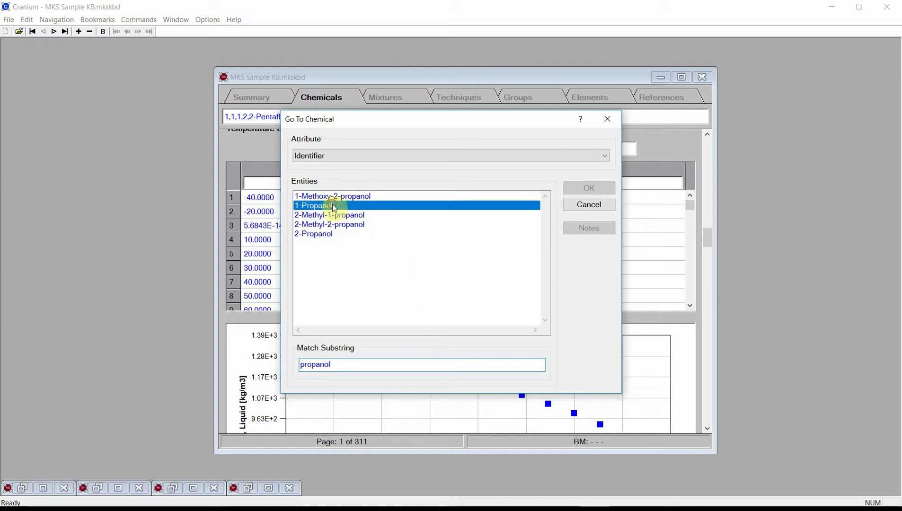
{"action": "left_click", "coordinate": [588, 188]}
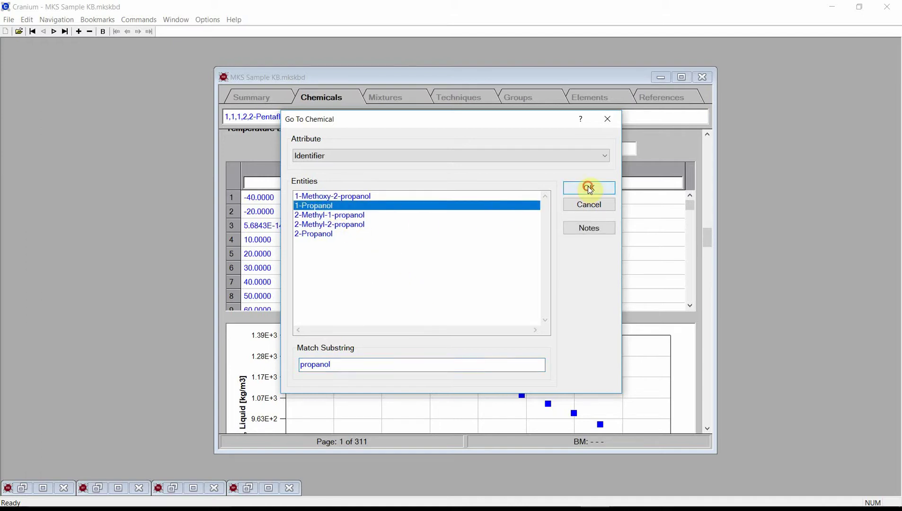
Step: Examine the constant and critical property values of 1-Propanol
{"action": "left_click", "coordinate": [710, 145]}
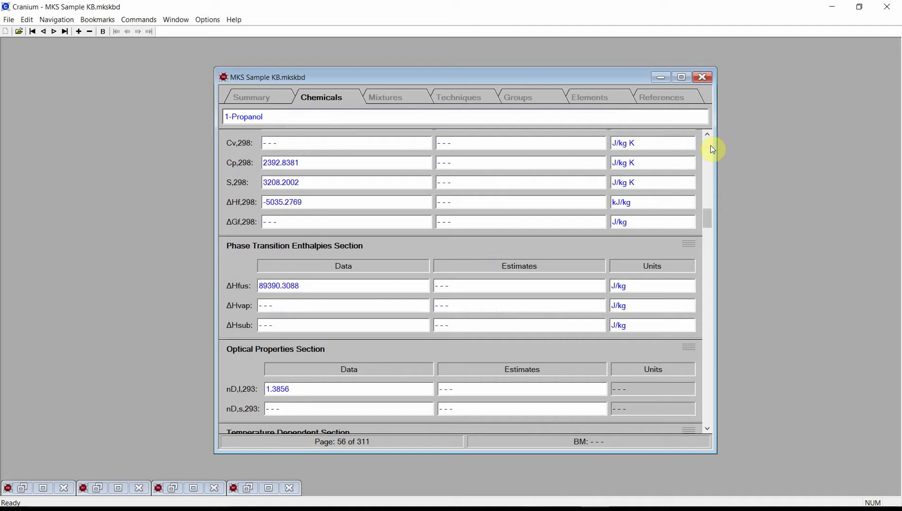
{"action": "left_click", "coordinate": [710, 146]}
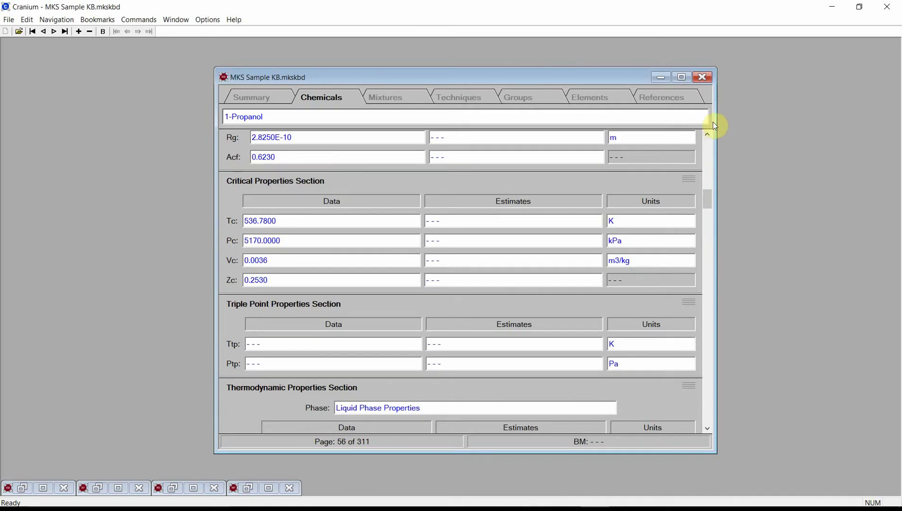
{"action": "left_click", "coordinate": [708, 137]}
{"action": "left_click", "coordinate": [709, 136]}
{"action": "left_click", "coordinate": [709, 136]}
{"action": "left_click", "coordinate": [708, 136]}
{"action": "left_click", "coordinate": [709, 136]}
{"action": "left_click", "coordinate": [708, 136]}
{"action": "left_click", "coordinate": [708, 136]}
{"action": "left_click", "coordinate": [709, 136]}
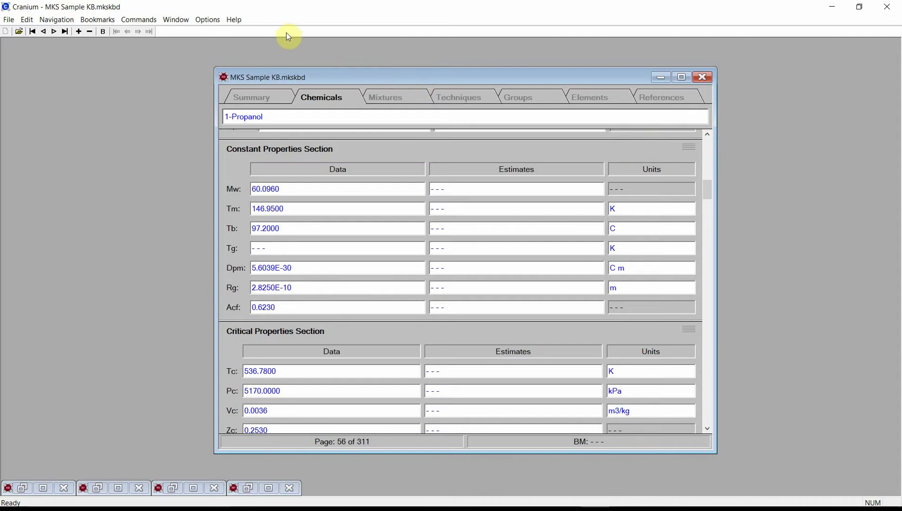
Step: Compute property estimates for 1-Propanol and save the estimation results
{"action": "left_click", "coordinate": [137, 21]}
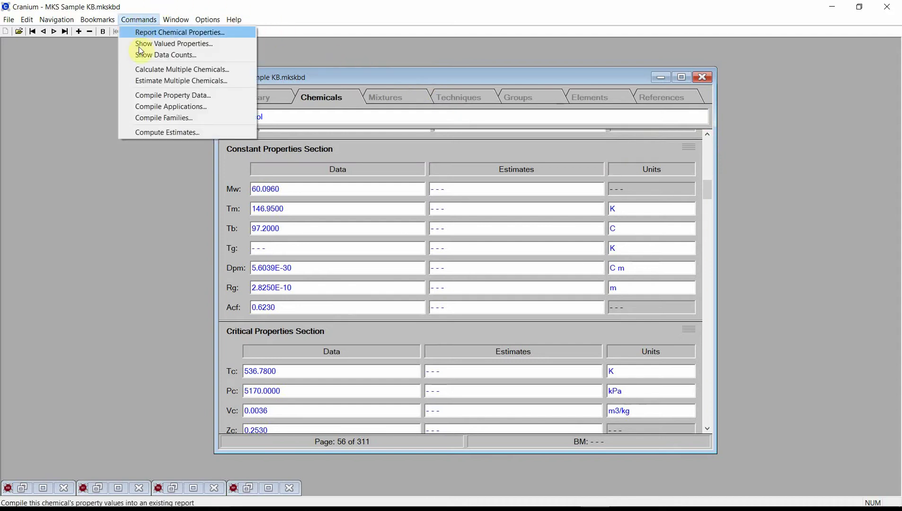
{"action": "left_click", "coordinate": [157, 132]}
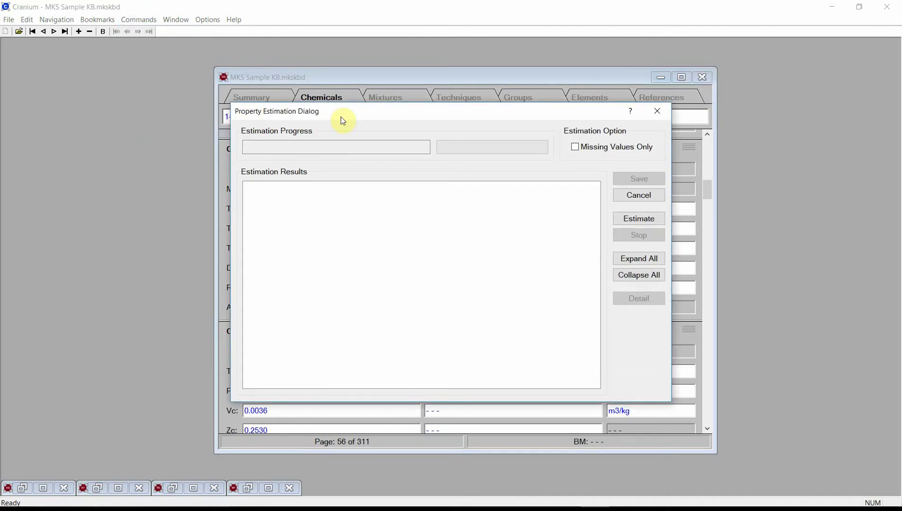
{"action": "left_click", "coordinate": [625, 218]}
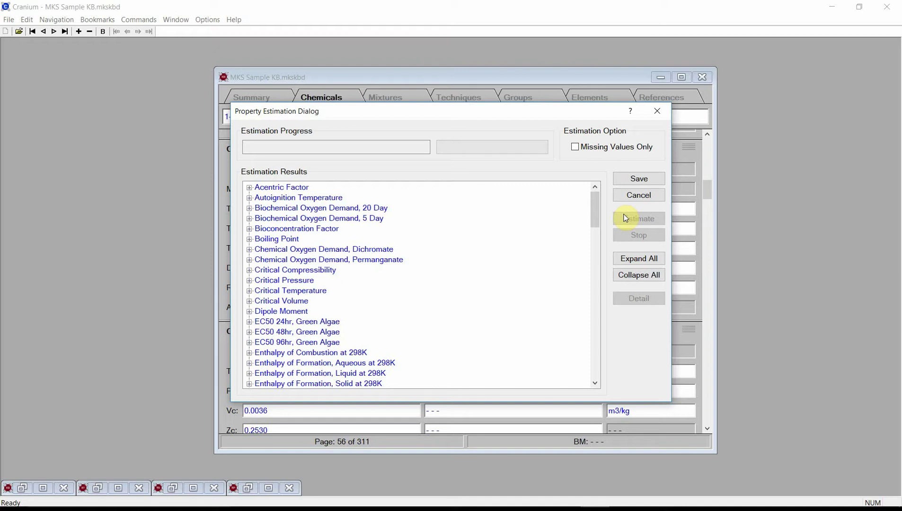
{"action": "left_click", "coordinate": [634, 180]}
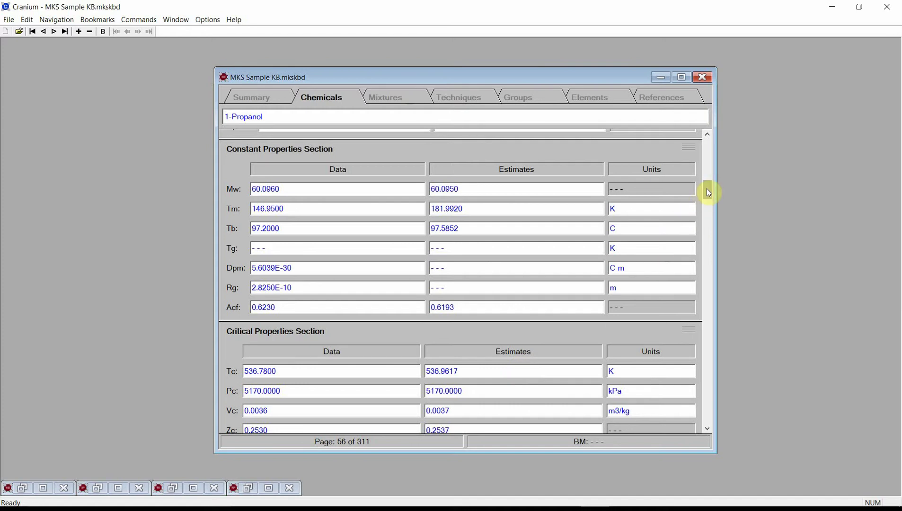
Step: Set the Temperature Dependent Section to show the Estimates values of Vapor Pressure, Liquid - f(T)
{"action": "left_click_drag", "start_coordinate": [707, 193], "coordinate": [706, 240]}
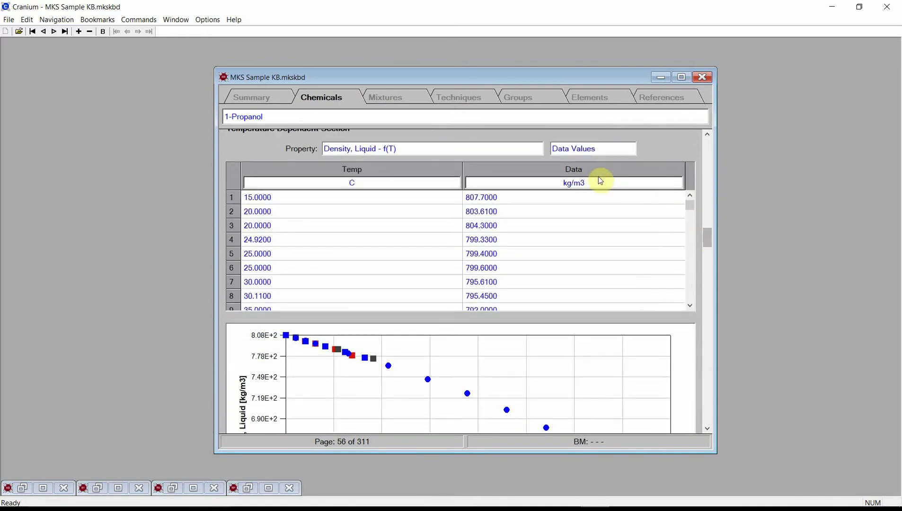
{"action": "left_click", "coordinate": [520, 151]}
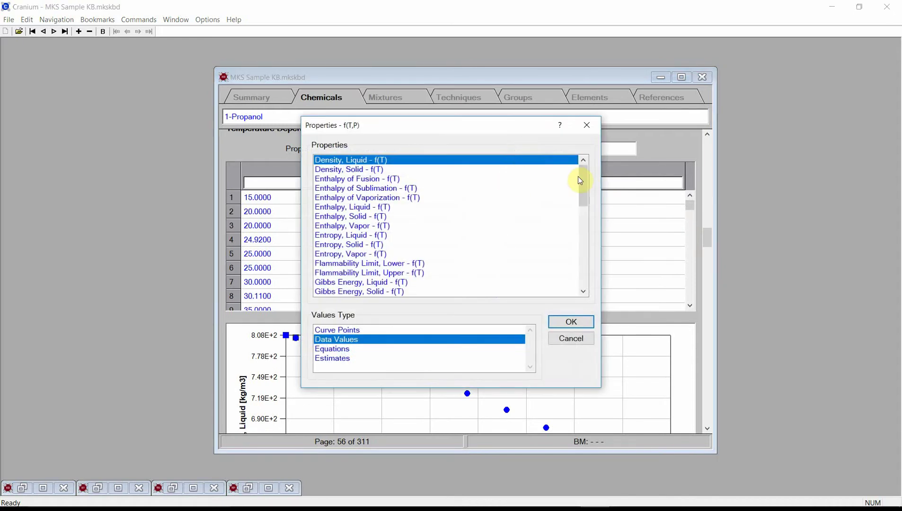
{"action": "left_click_drag", "start_coordinate": [586, 186], "coordinate": [596, 283]}
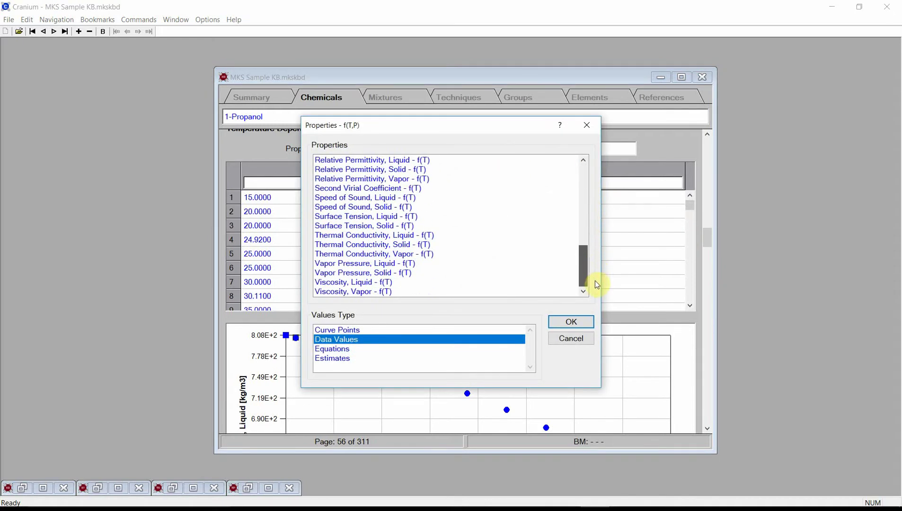
{"action": "left_click", "coordinate": [432, 263]}
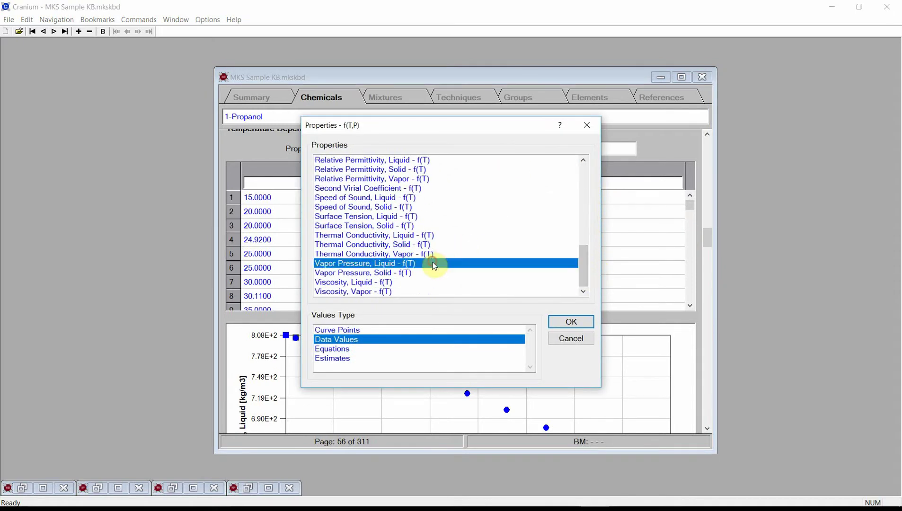
{"action": "left_click", "coordinate": [343, 359]}
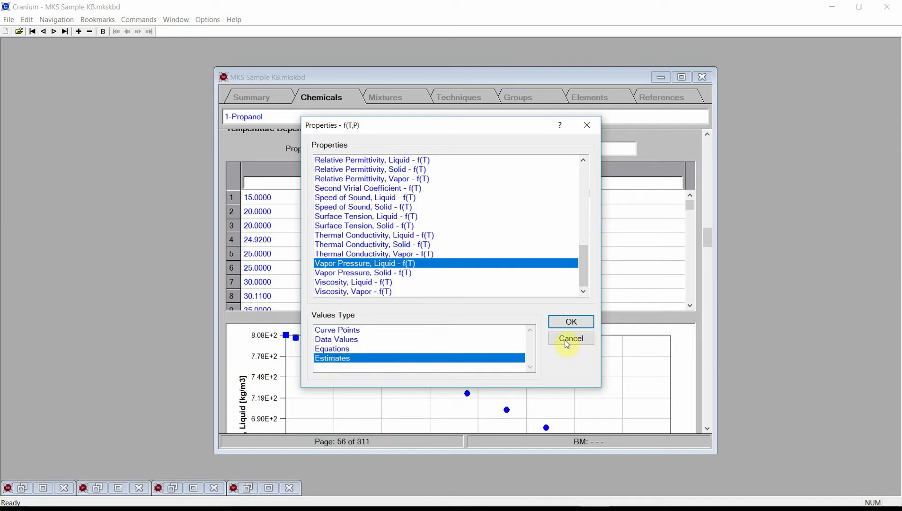
{"action": "left_click", "coordinate": [572, 323]}
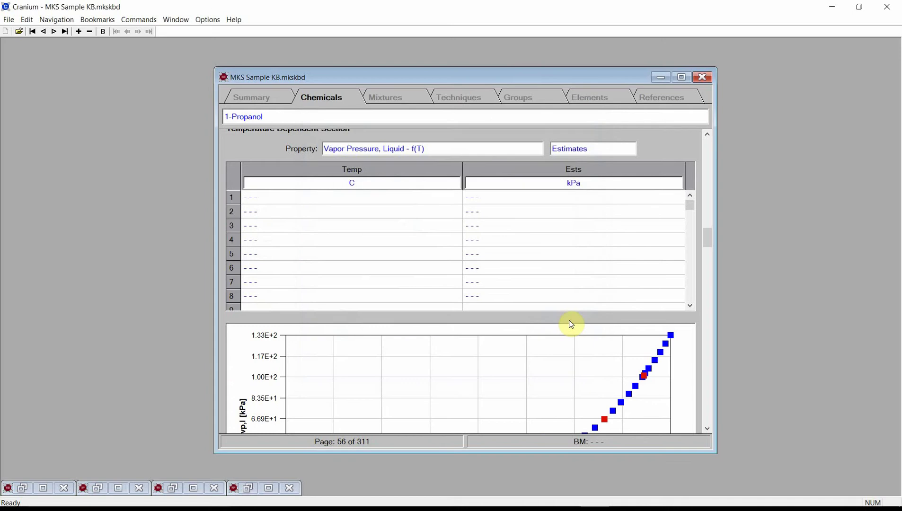
Step: Fill 23 rows of the liquid vapor pressure estimates with a temperature series from 0 to 120 C and save it
{"action": "double_click", "coordinate": [293, 280]}
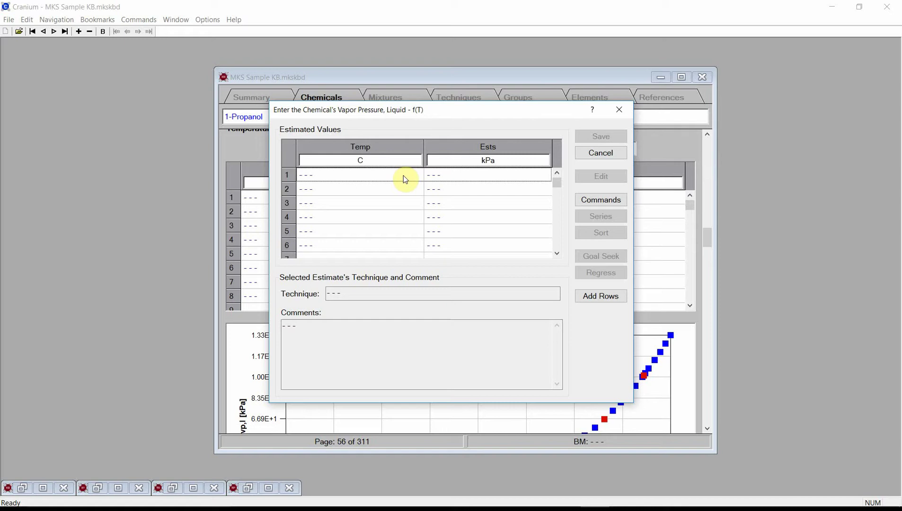
{"action": "left_click", "coordinate": [405, 178]}
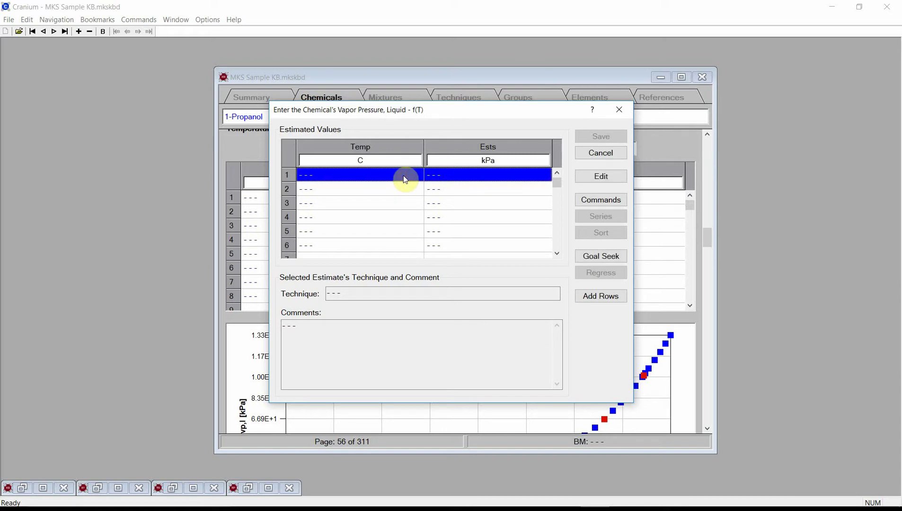
{"action": "left_click_drag", "start_coordinate": [405, 179], "coordinate": [410, 247]}
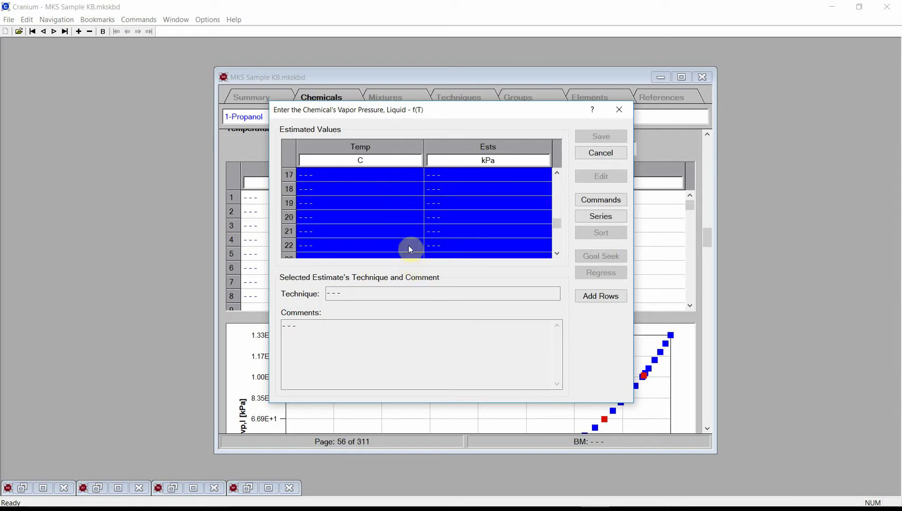
{"action": "left_click_drag", "start_coordinate": [541, 243], "coordinate": [541, 243]}
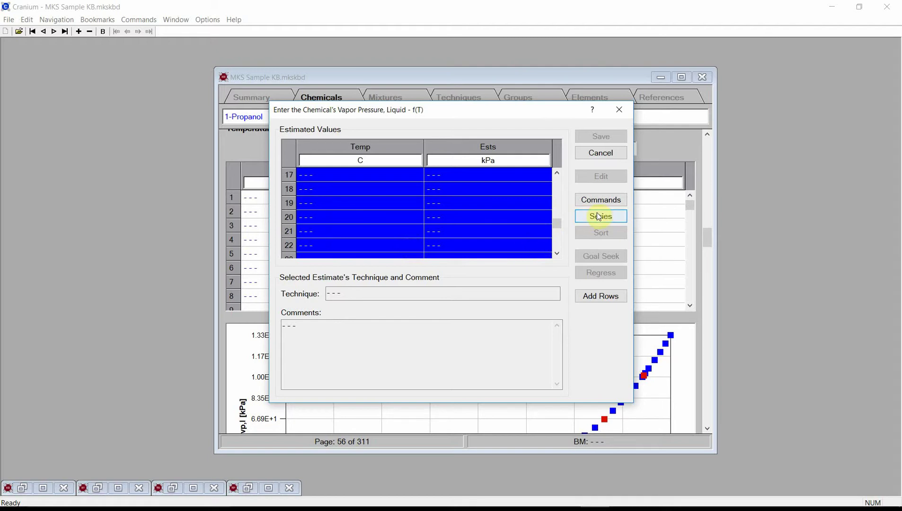
{"action": "left_click", "coordinate": [598, 217]}
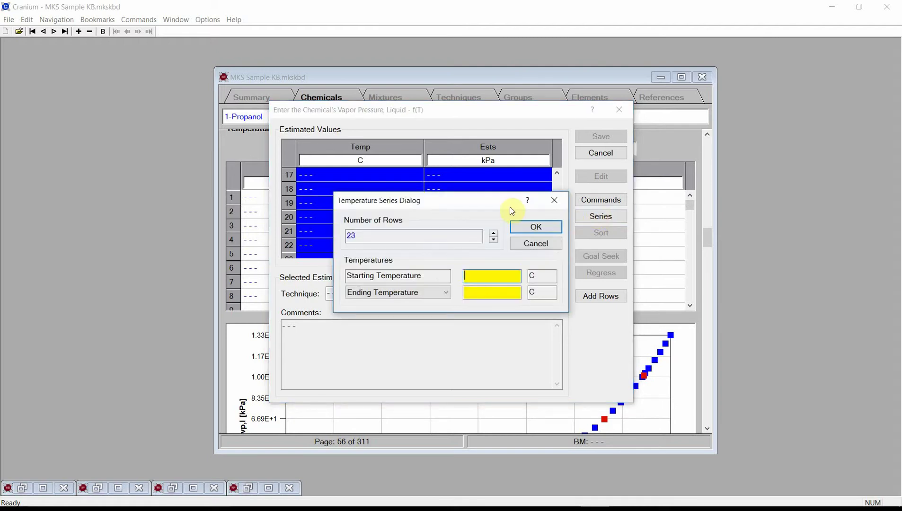
{"action": "left_click", "coordinate": [489, 277]}
{"action": "type", "text": "0"}
{"action": "key", "text": "Tab"}
{"action": "key", "text": "Tab"}
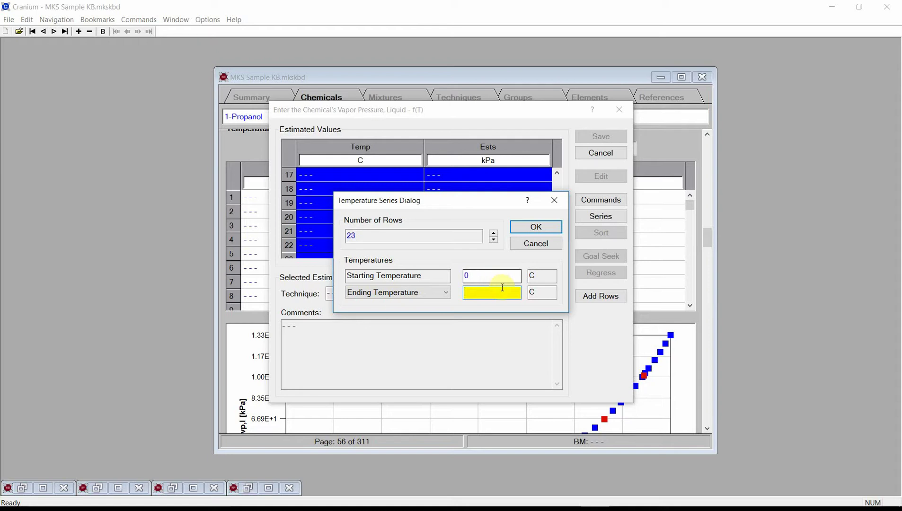
{"action": "type", "text": "120"}
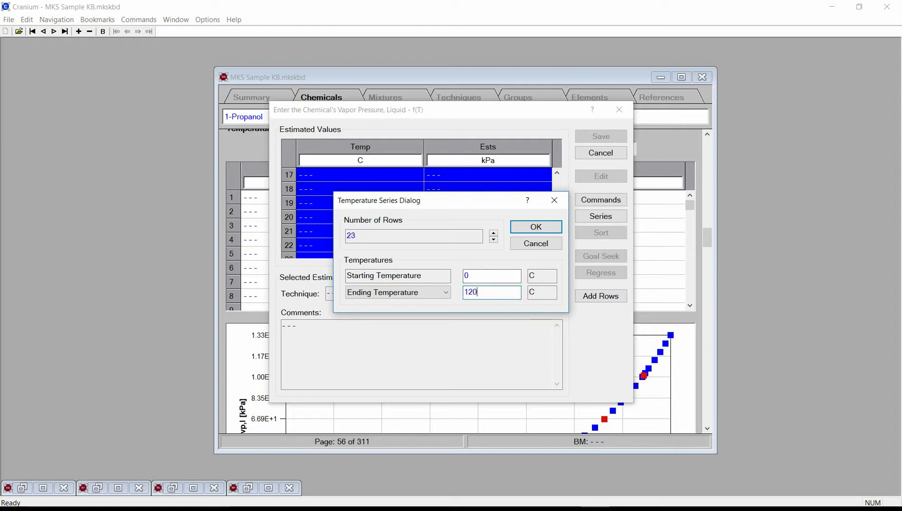
{"action": "left_click", "coordinate": [550, 229]}
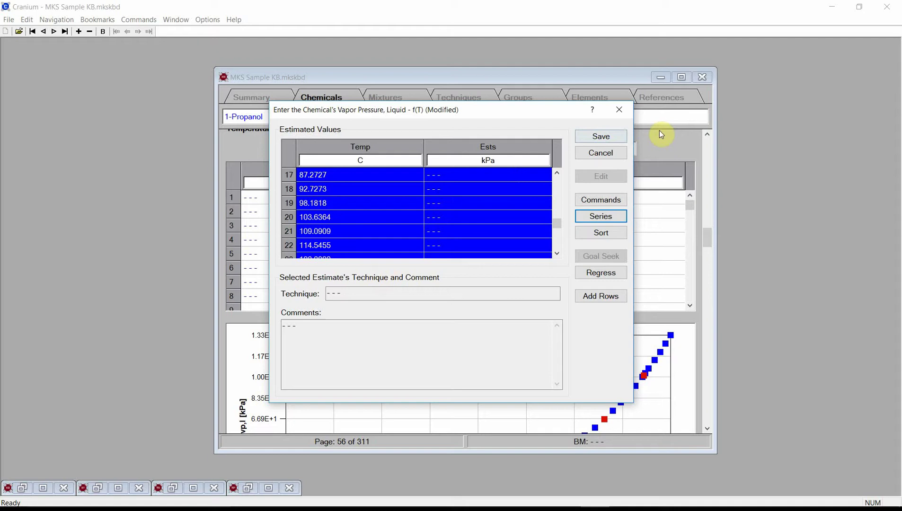
{"action": "left_click", "coordinate": [617, 138]}
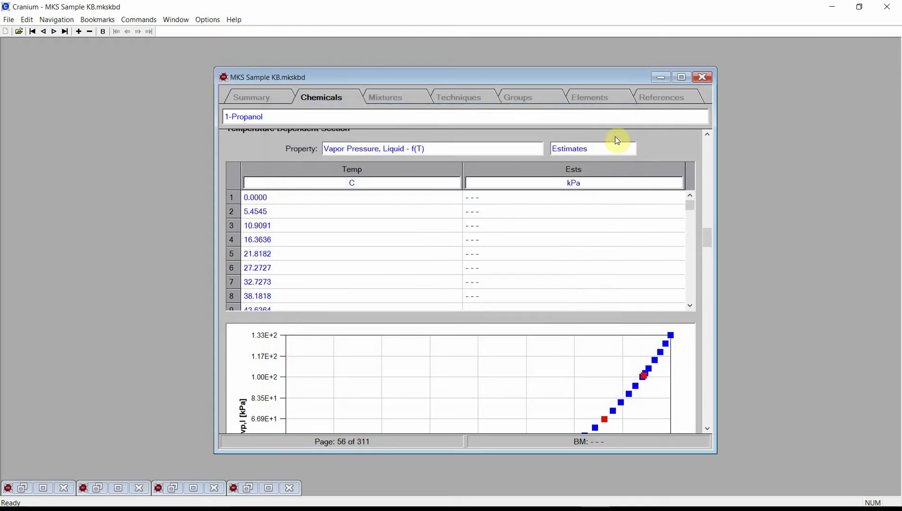
Step: Compute and save the liquid vapor pressure estimates for the temperature series, and examine them in the plot
{"action": "right_click", "coordinate": [567, 213]}
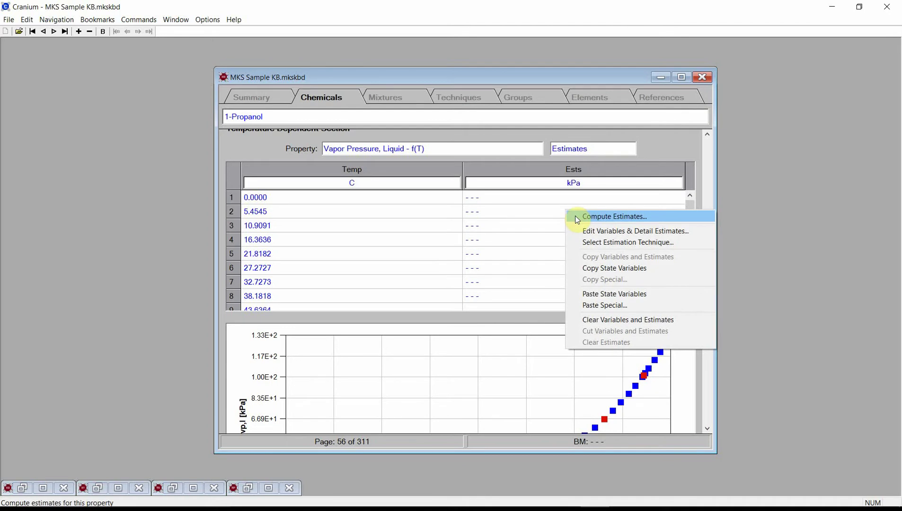
{"action": "left_click", "coordinate": [575, 216]}
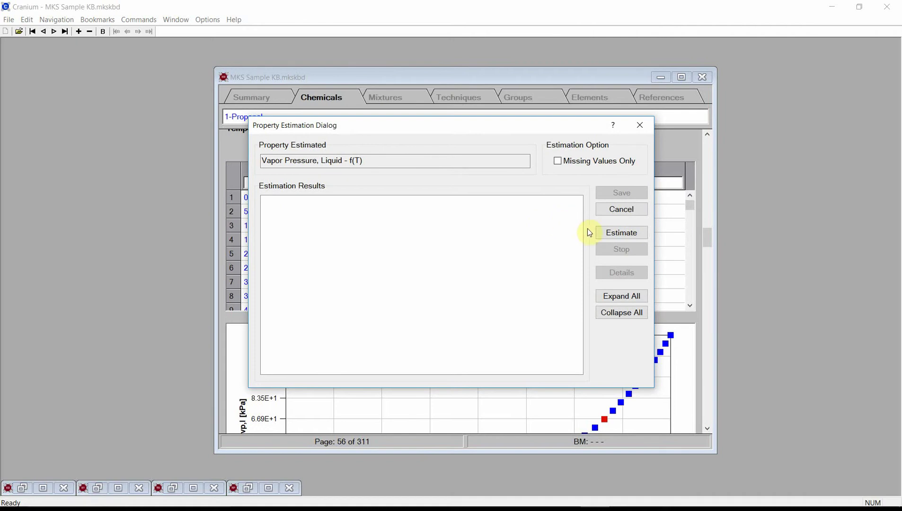
{"action": "left_click", "coordinate": [619, 234]}
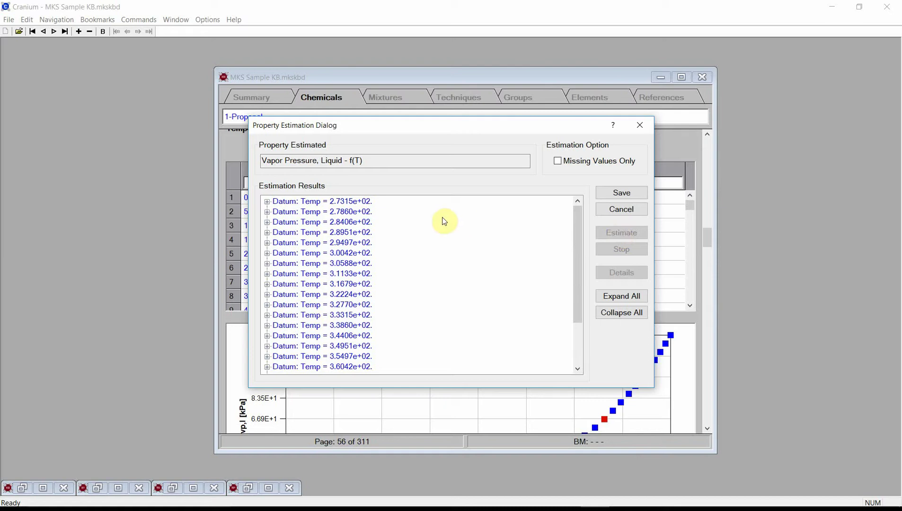
{"action": "left_click", "coordinate": [634, 194]}
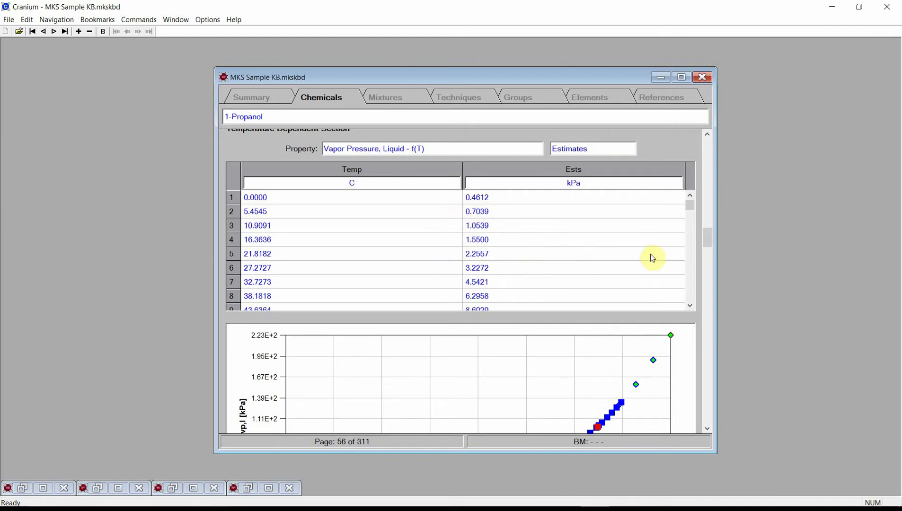
{"action": "left_click_drag", "start_coordinate": [706, 239], "coordinate": [707, 250]}
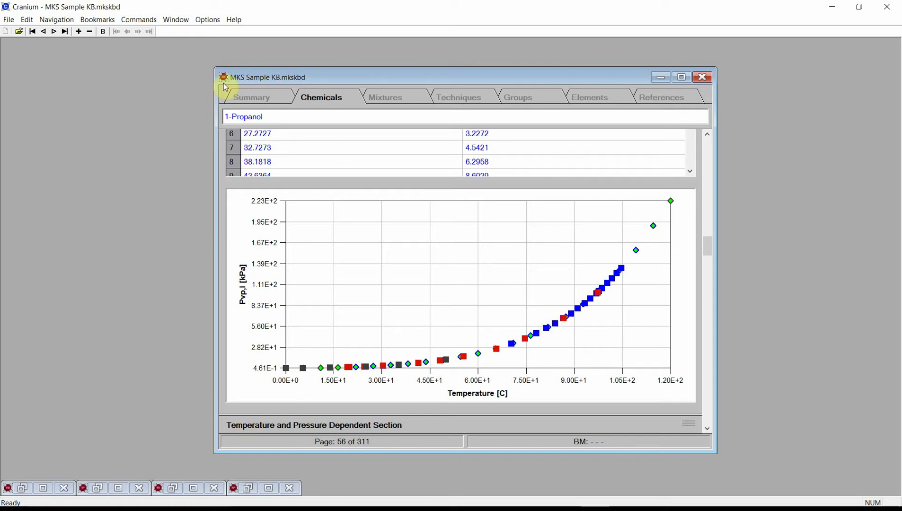
Step: Add a new chemical page and enter the identifier trans-1-Chloro-3,3,3-trifluoropropene
{"action": "left_click", "coordinate": [78, 32]}
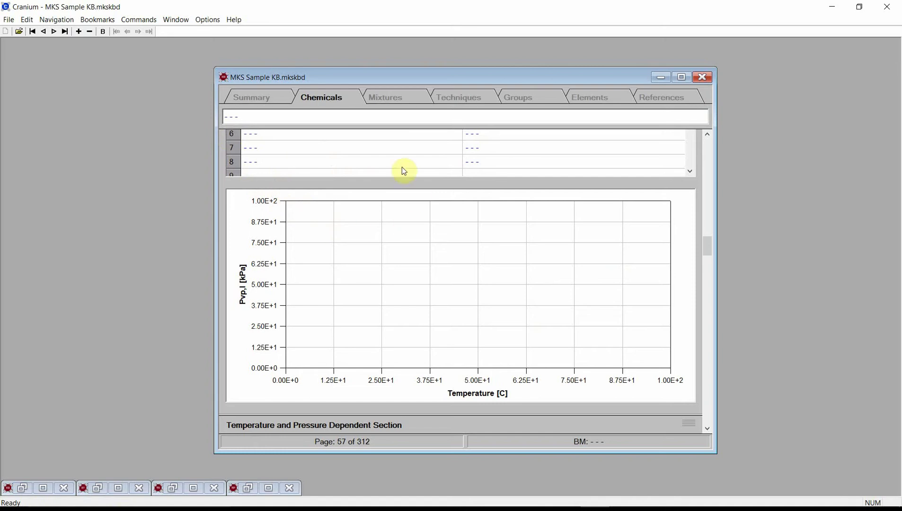
{"action": "double_click", "coordinate": [421, 118]}
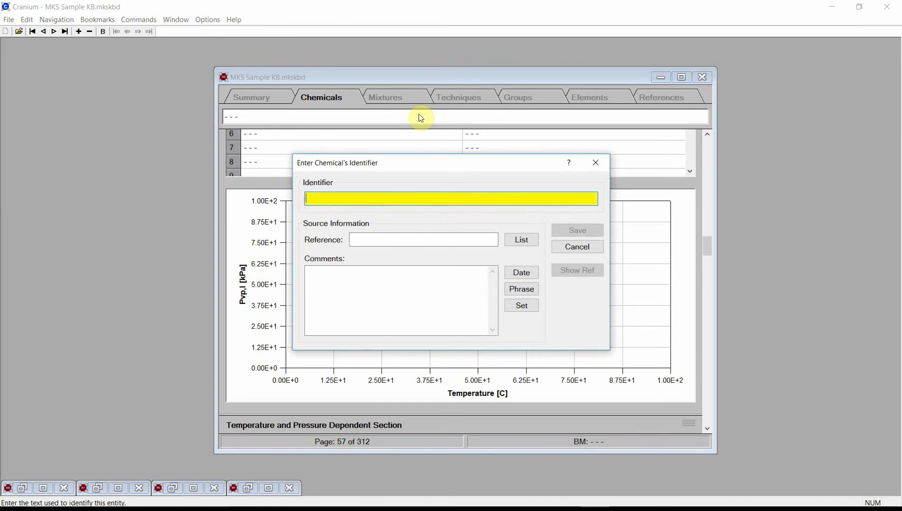
{"action": "type", "text": "trans-1"}
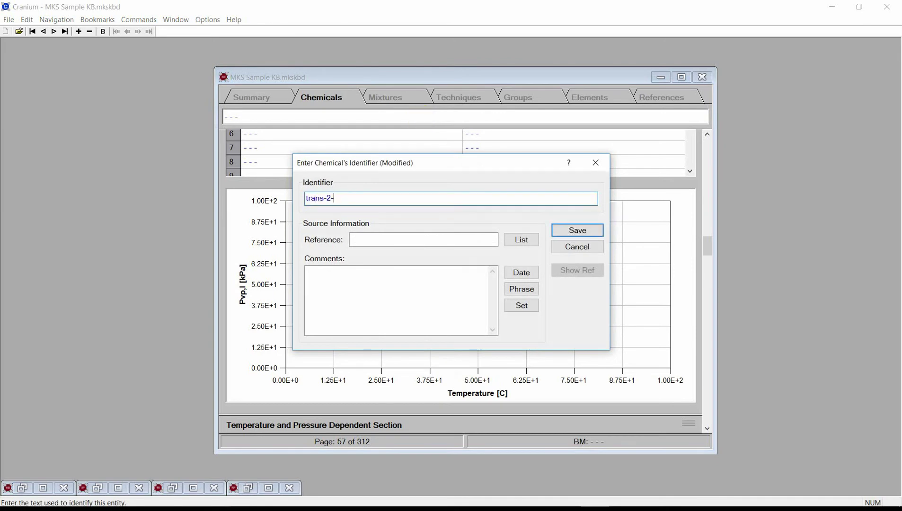
{"action": "type", "text": "-Chloro-3,3,3-trifluor"}
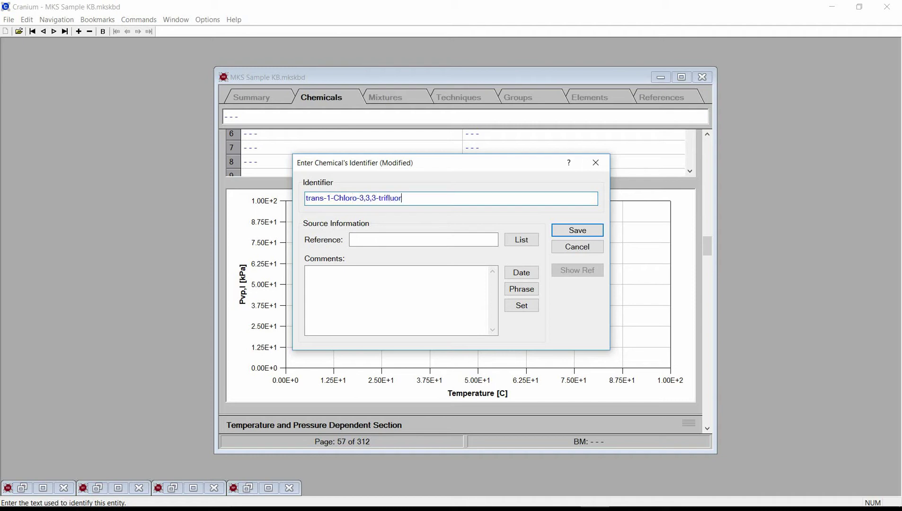
{"action": "type", "text": "opropene"}
Step: Set the identifier's reference to MKS Calculation or Derivation, add the date and the phrase "Value entered." as comments, and save
{"action": "key", "text": "Tab"}
{"action": "key", "text": "Tab"}
{"action": "key", "text": "Return"}
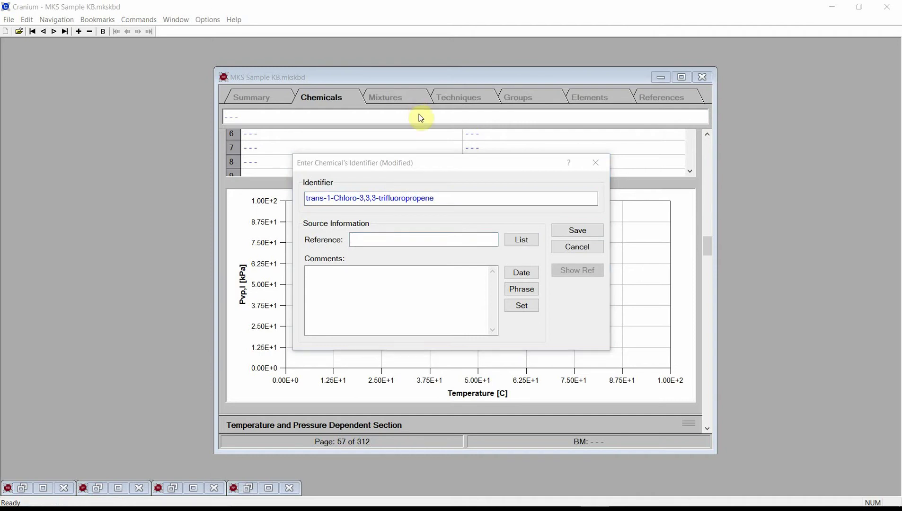
{"action": "key", "text": "End"}
{"action": "key", "text": "Return"}
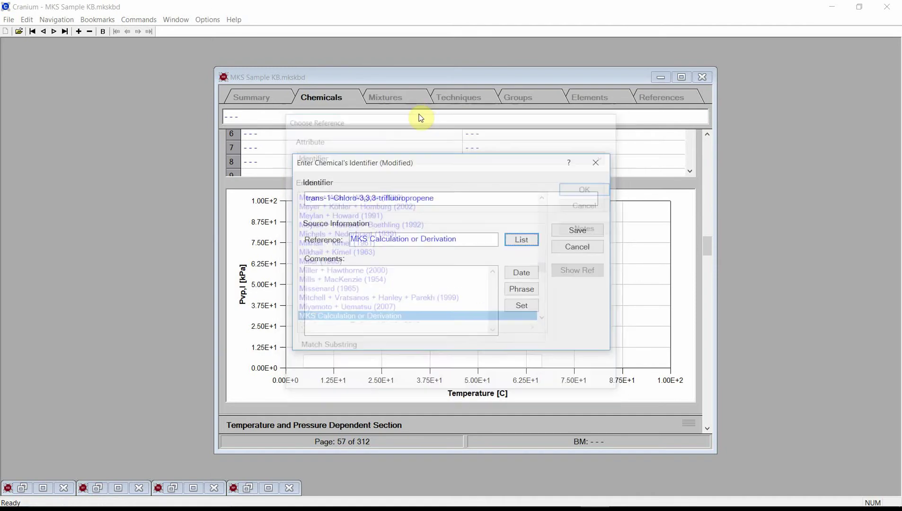
{"action": "left_click", "coordinate": [522, 272]}
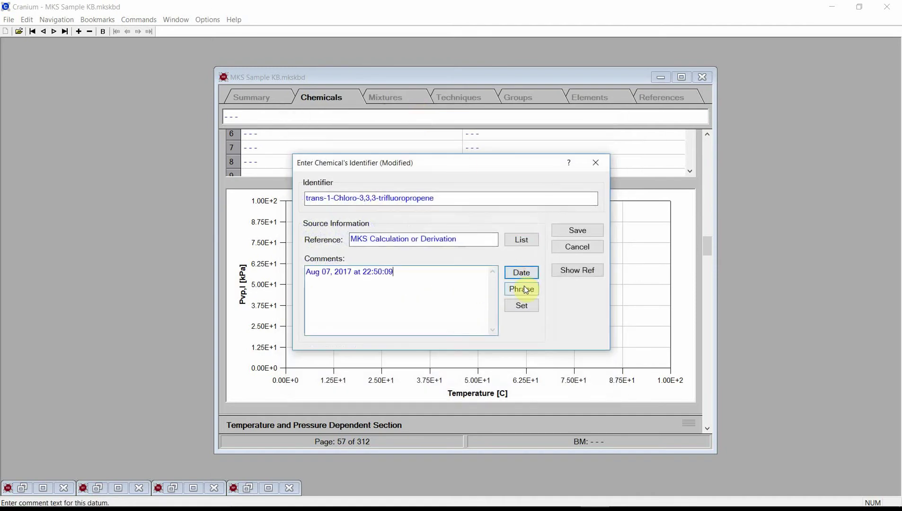
{"action": "left_click", "coordinate": [522, 289]}
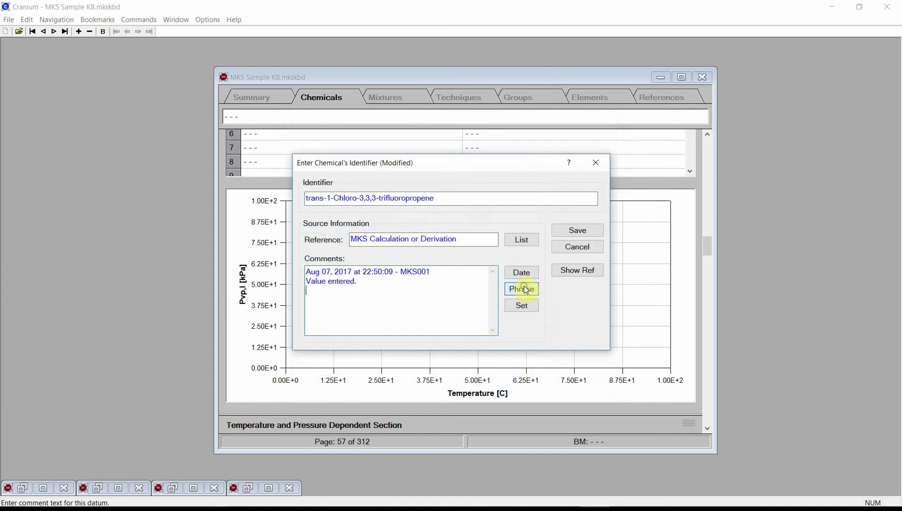
{"action": "left_click", "coordinate": [584, 230]}
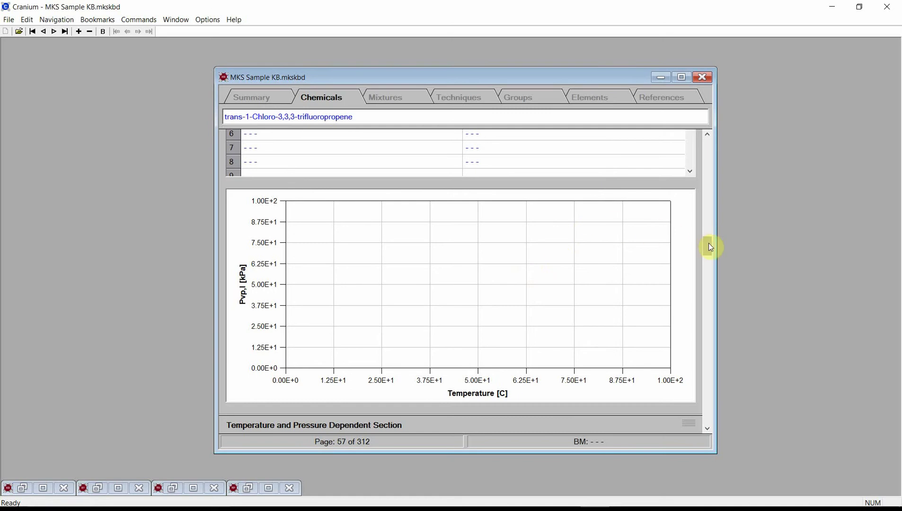
Step: Open the new chemical's structure for editing and place three carbon atoms in a horizontal row
{"action": "left_click_drag", "start_coordinate": [709, 244], "coordinate": [729, 161]}
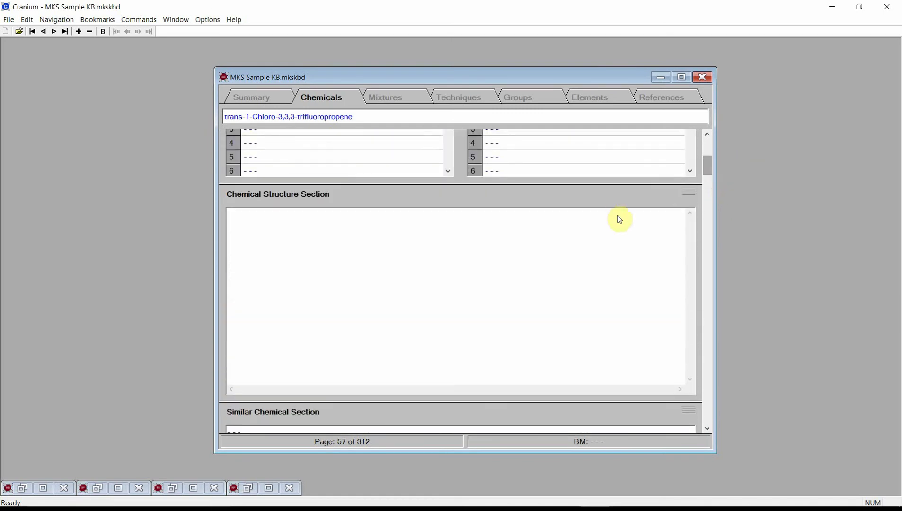
{"action": "double_click", "coordinate": [452, 274]}
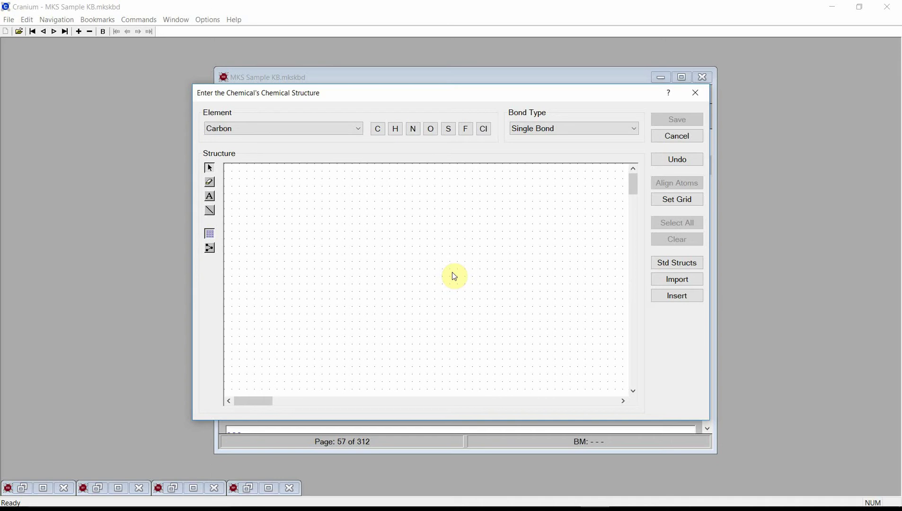
{"action": "left_click", "coordinate": [378, 132]}
{"action": "left_click", "coordinate": [374, 248]}
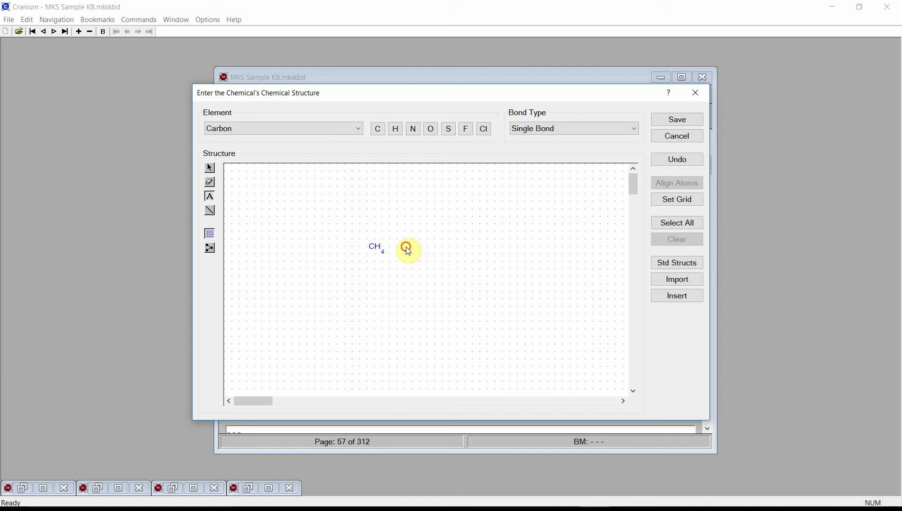
{"action": "left_click", "coordinate": [408, 250]}
{"action": "left_click", "coordinate": [438, 248]}
Step: Place a chlorine by the first carbon, three fluorines around the third, and hydrogens by the first and second carbons
{"action": "left_click", "coordinate": [484, 129]}
{"action": "left_click", "coordinate": [353, 231]}
{"action": "left_click", "coordinate": [469, 130]}
{"action": "left_click", "coordinate": [435, 225]}
{"action": "left_click", "coordinate": [458, 247]}
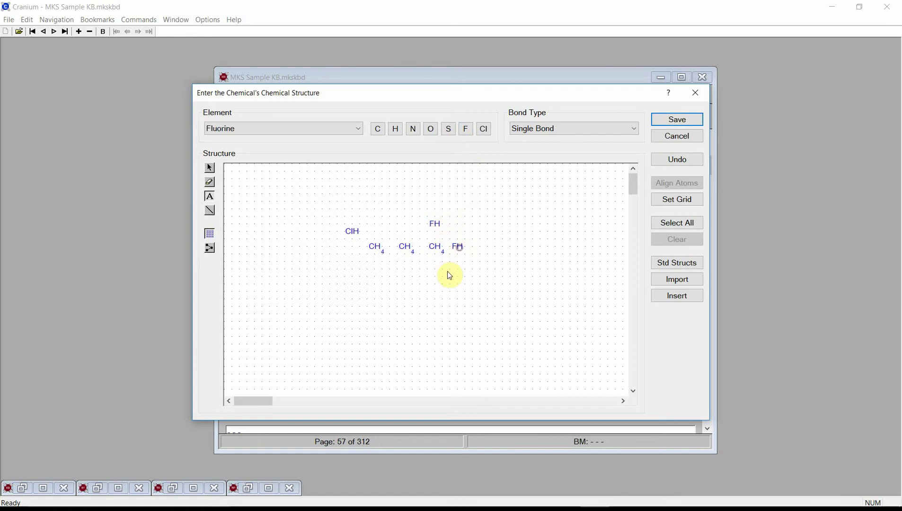
{"action": "left_click", "coordinate": [435, 270]}
{"action": "left_click", "coordinate": [395, 129]}
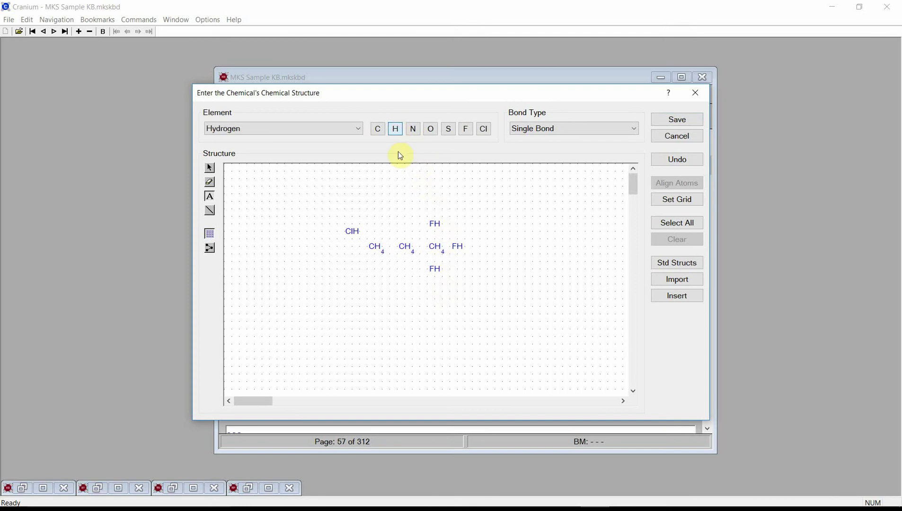
{"action": "left_click", "coordinate": [405, 226]}
{"action": "left_click", "coordinate": [361, 262]}
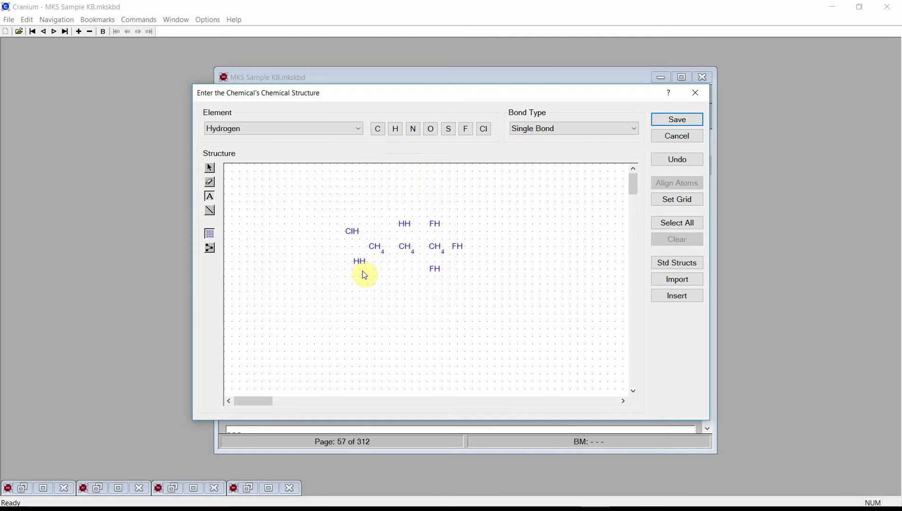
Step: Connect the atoms with single bonds, and join the first and second carbons with a double bond
{"action": "left_click", "coordinate": [210, 210]}
{"action": "left_click", "coordinate": [374, 248]}
{"action": "mouse_move", "coordinate": [374, 248]}
{"action": "left_mouse_down"}
{"action": "mouse_move", "coordinate": [359, 261]}
{"action": "mouse_move", "coordinate": [405, 225]}
{"action": "mouse_move", "coordinate": [436, 251]}
{"action": "mouse_move", "coordinate": [435, 223]}
{"action": "mouse_move", "coordinate": [441, 271]}
{"action": "mouse_move", "coordinate": [447, 246]}
{"action": "mouse_move", "coordinate": [459, 248]}
{"action": "left_mouse_up"}
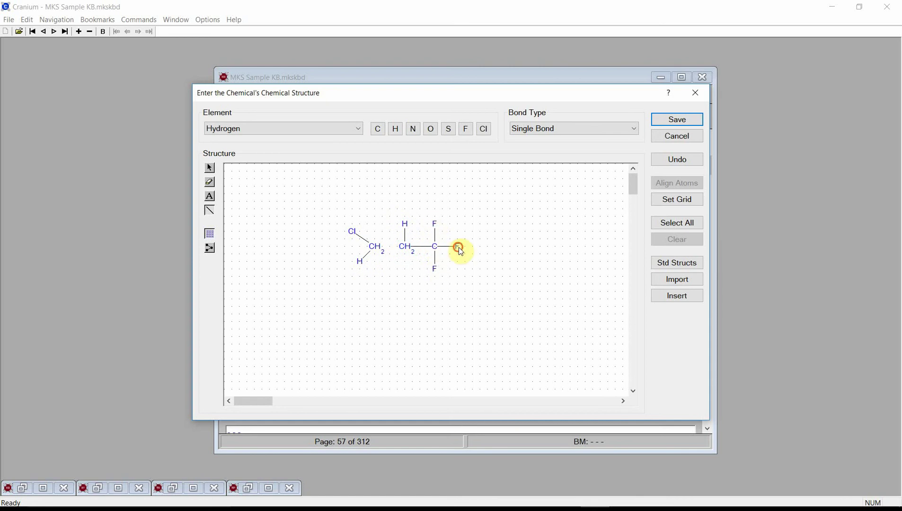
{"action": "left_click", "coordinate": [540, 128]}
{"action": "left_click", "coordinate": [536, 148]}
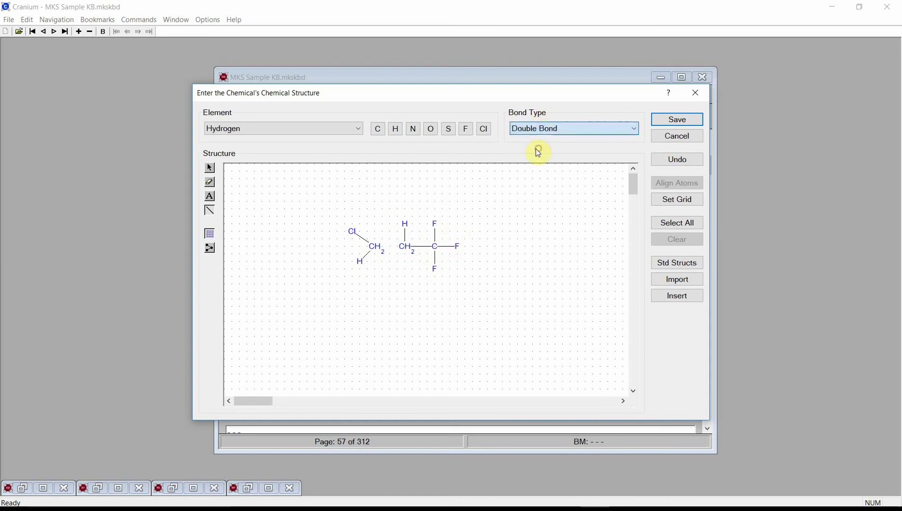
{"action": "left_click_drag", "start_coordinate": [374, 248], "coordinate": [407, 248]}
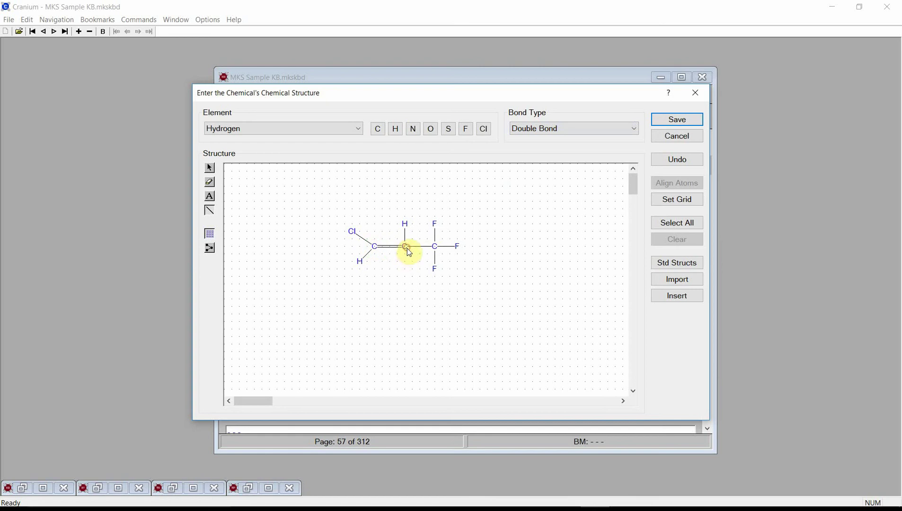
Step: Move the chlorine to line up above the hydrogen, and shift both end groups closer to the middle carbon
{"action": "left_click", "coordinate": [210, 169]}
{"action": "left_click", "coordinate": [353, 232]}
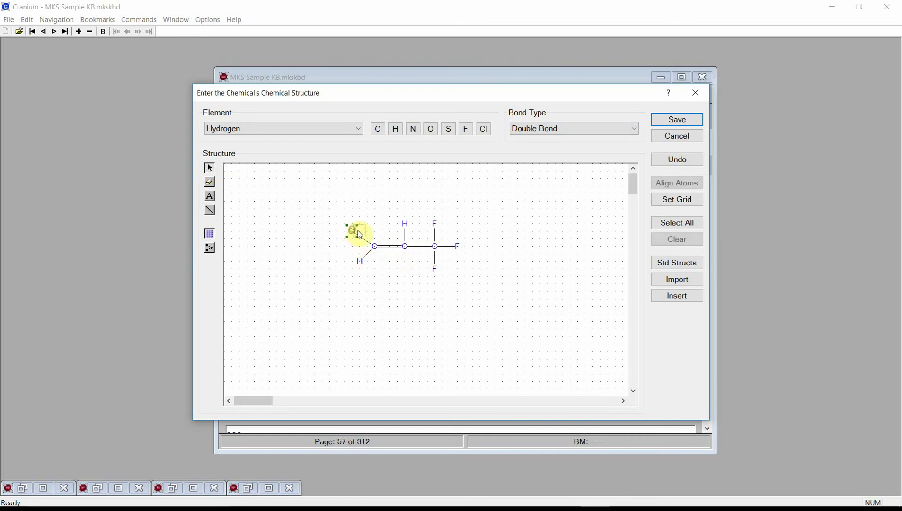
{"action": "left_click", "coordinate": [361, 263]}
{"action": "left_click", "coordinate": [374, 282]}
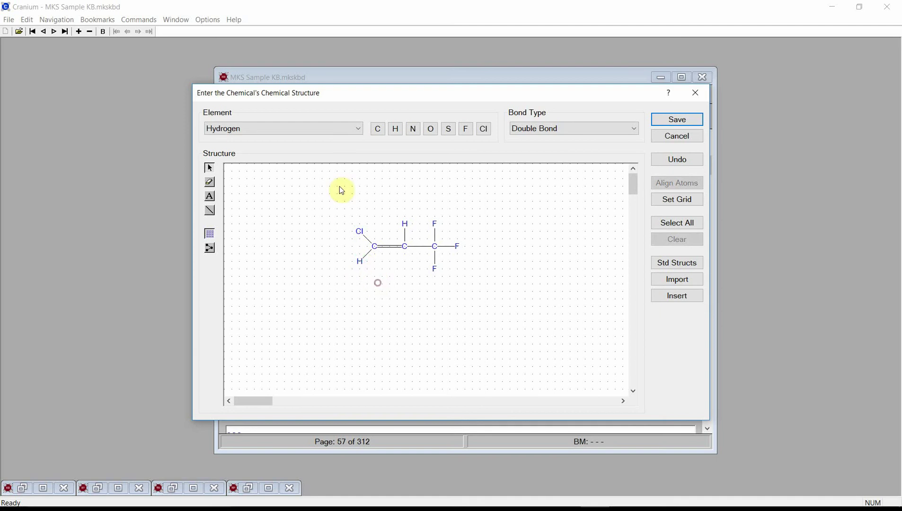
{"action": "left_click_drag", "start_coordinate": [337, 204], "coordinate": [388, 252]}
{"action": "left_click_drag", "start_coordinate": [490, 201], "coordinate": [419, 300]}
{"action": "left_click_drag", "start_coordinate": [434, 254], "coordinate": [420, 247]}
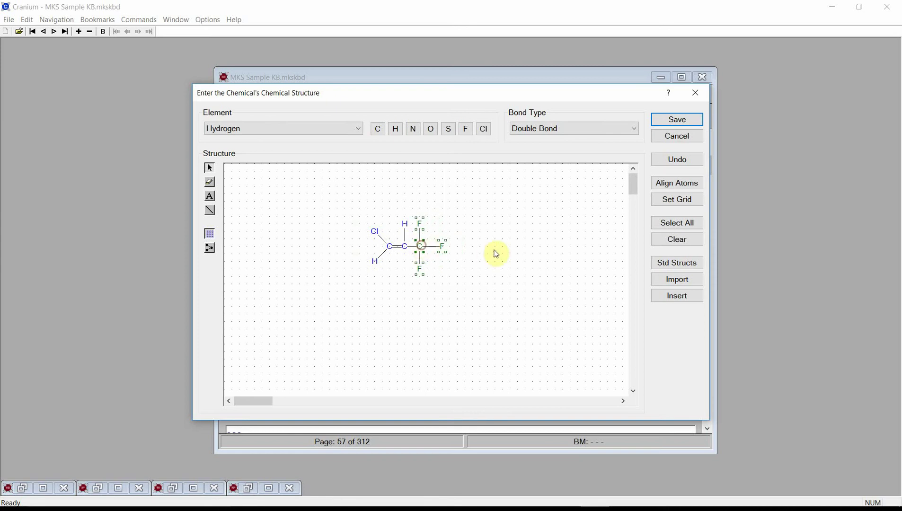
Step: Bring the second carbon's hydrogen and the three fluorines closer to their carbons, and save the chemical structure
{"action": "left_click", "coordinate": [404, 227]}
{"action": "left_click_drag", "start_coordinate": [422, 228], "coordinate": [419, 261]}
{"action": "left_click", "coordinate": [441, 248]}
{"action": "left_click", "coordinate": [463, 274]}
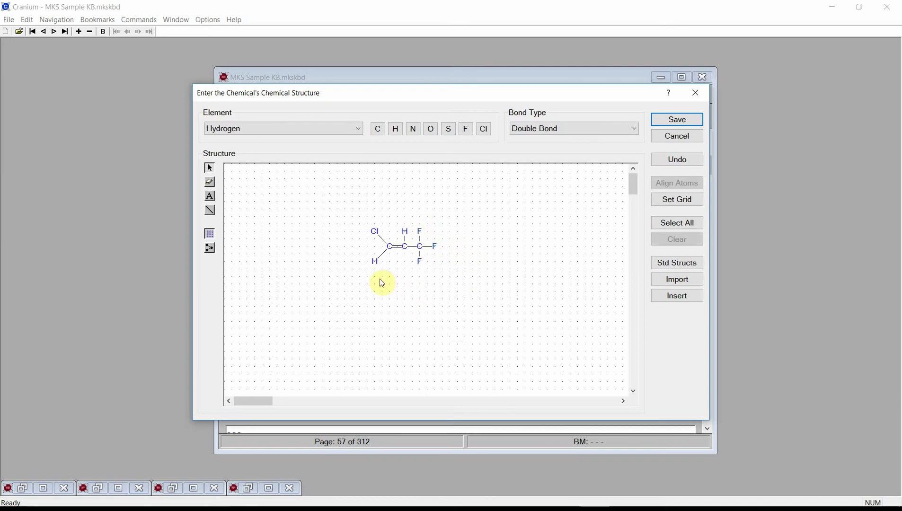
{"action": "left_click", "coordinate": [673, 120]}
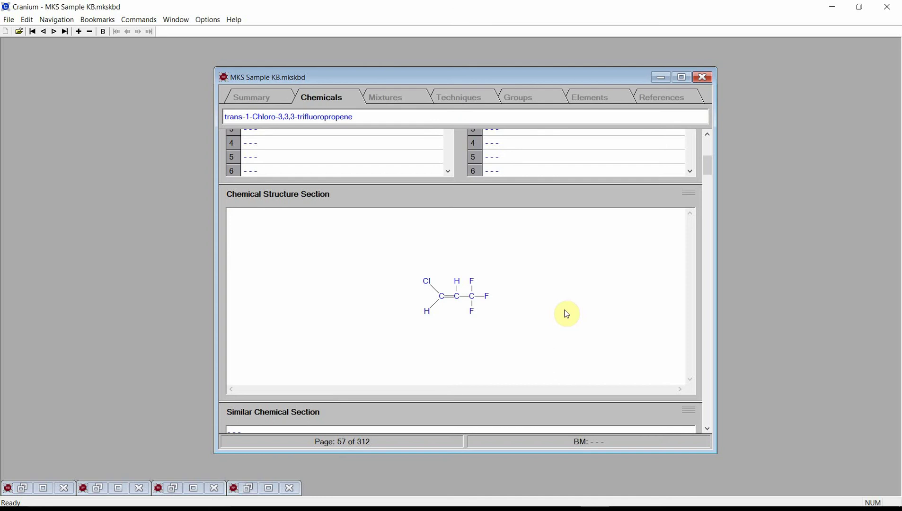
Step: Compute and save all property estimates for trans-1-Chloro-3,3,3-trifluoropropene, and show its constant and critical properties
{"action": "left_click", "coordinate": [152, 21]}
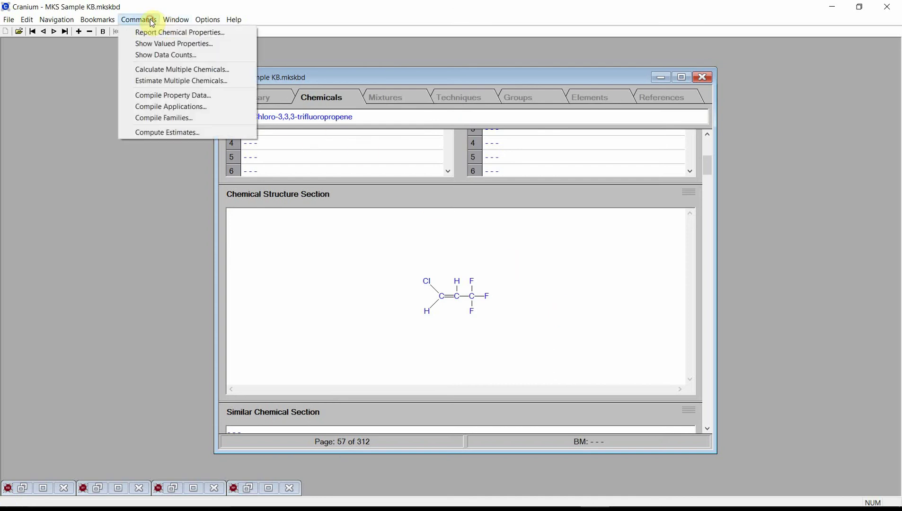
{"action": "left_click", "coordinate": [151, 133]}
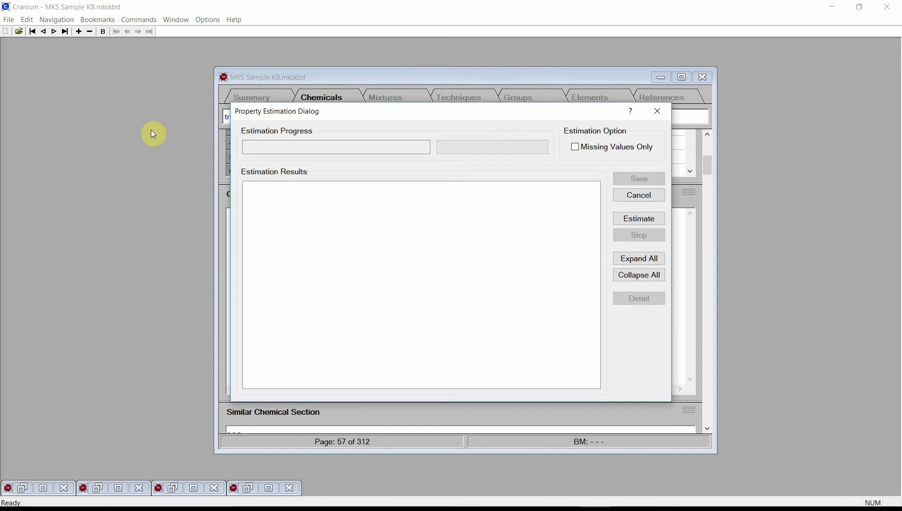
{"action": "left_click", "coordinate": [630, 221]}
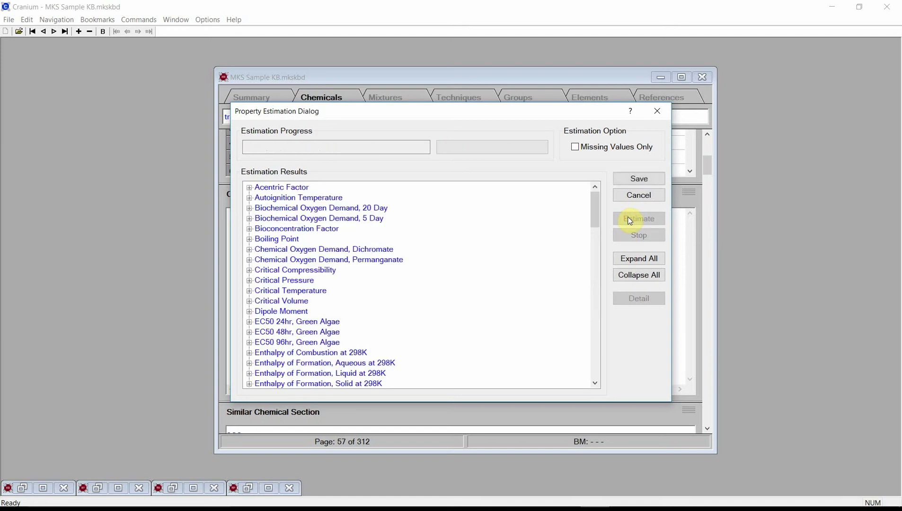
{"action": "left_click", "coordinate": [630, 180]}
{"action": "left_click_drag", "start_coordinate": [711, 164], "coordinate": [710, 192]}
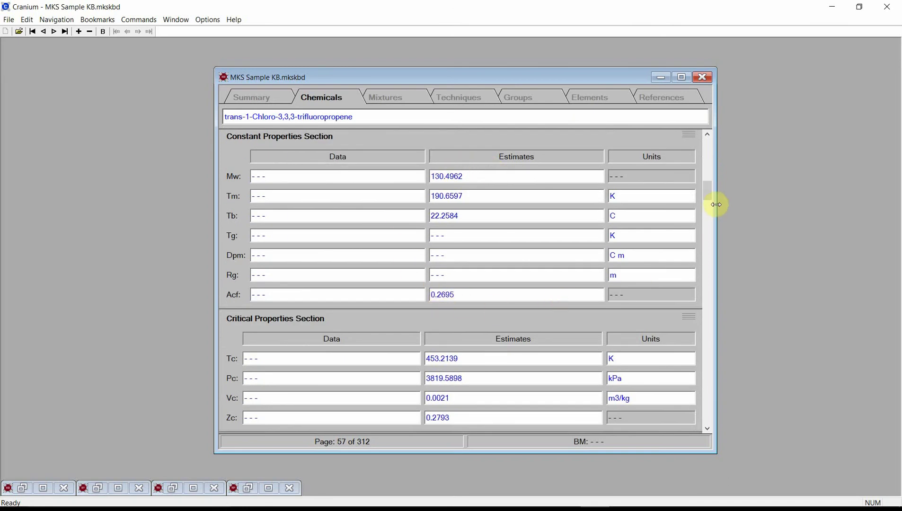
{"action": "left_click_drag", "start_coordinate": [707, 190], "coordinate": [709, 192]}
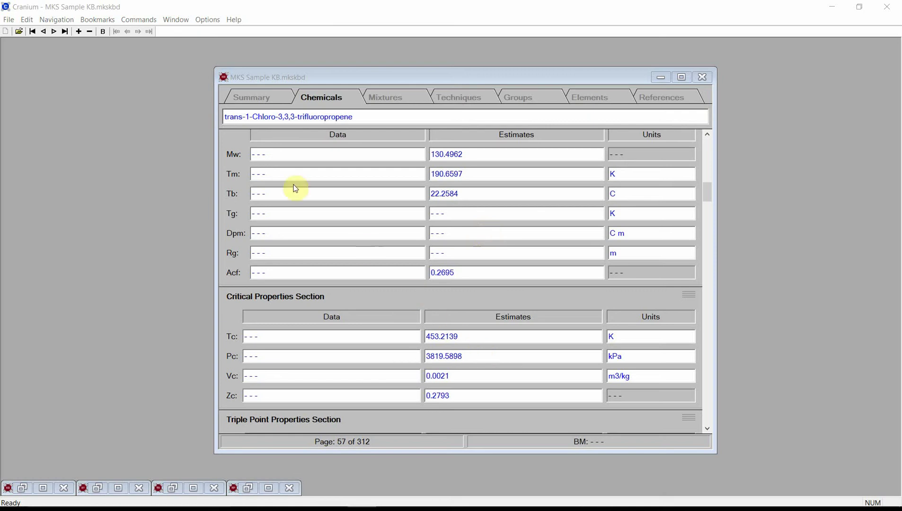
Step: Start a knowledge base export in ASPEN Input File Format with Aspen Export 04.inp as the new destination file
{"action": "left_click", "coordinate": [9, 19]}
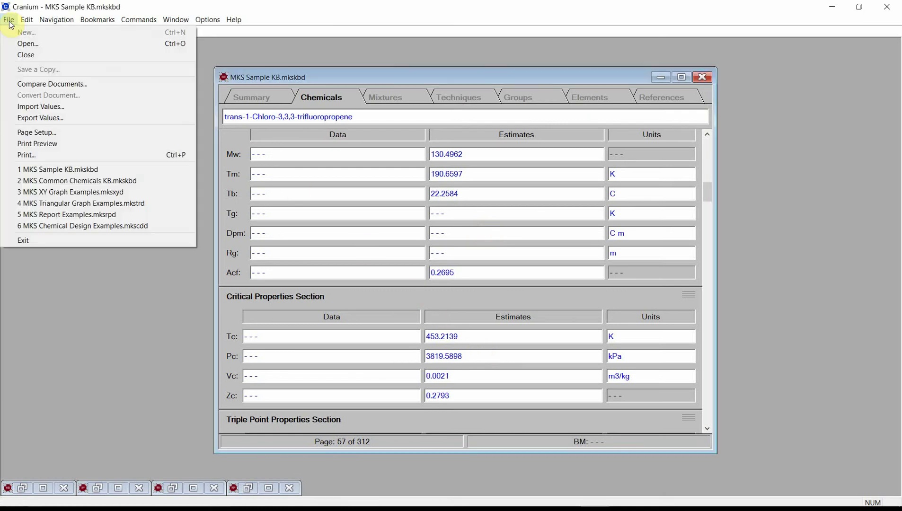
{"action": "left_click", "coordinate": [37, 121]}
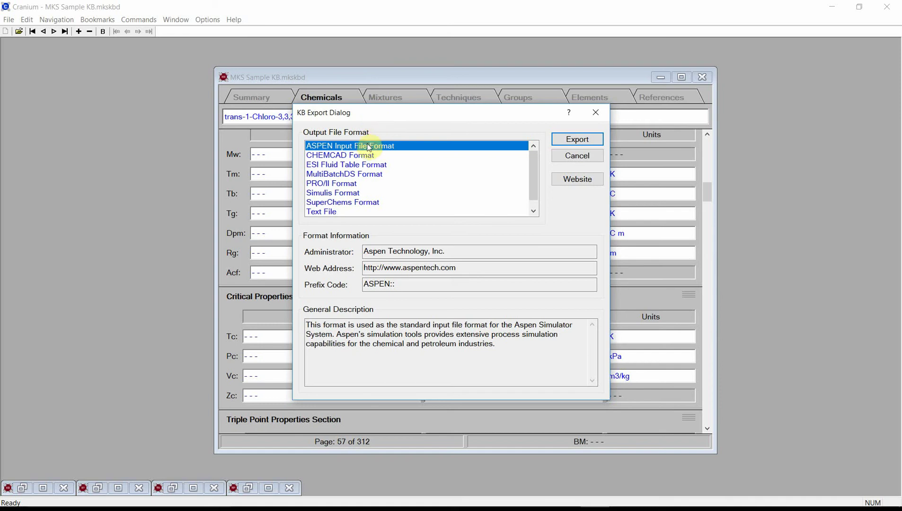
{"action": "left_click", "coordinate": [576, 140]}
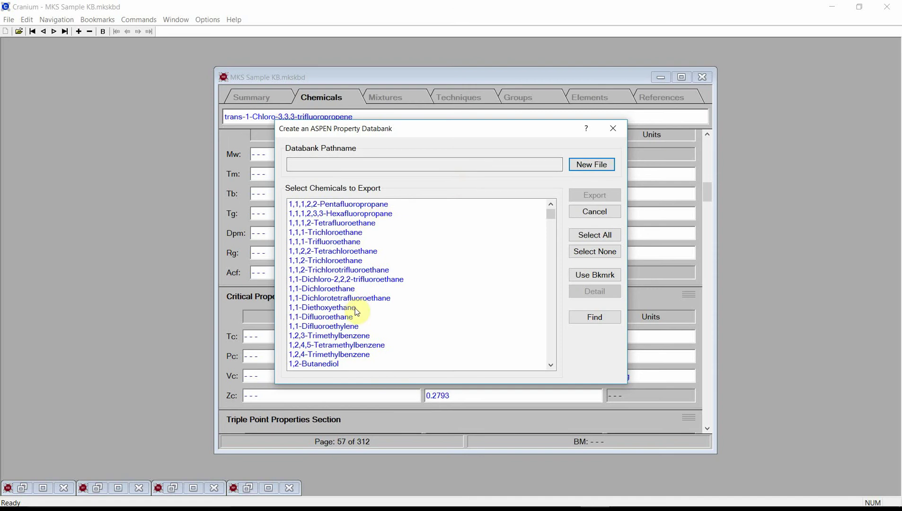
{"action": "left_click", "coordinate": [592, 166]}
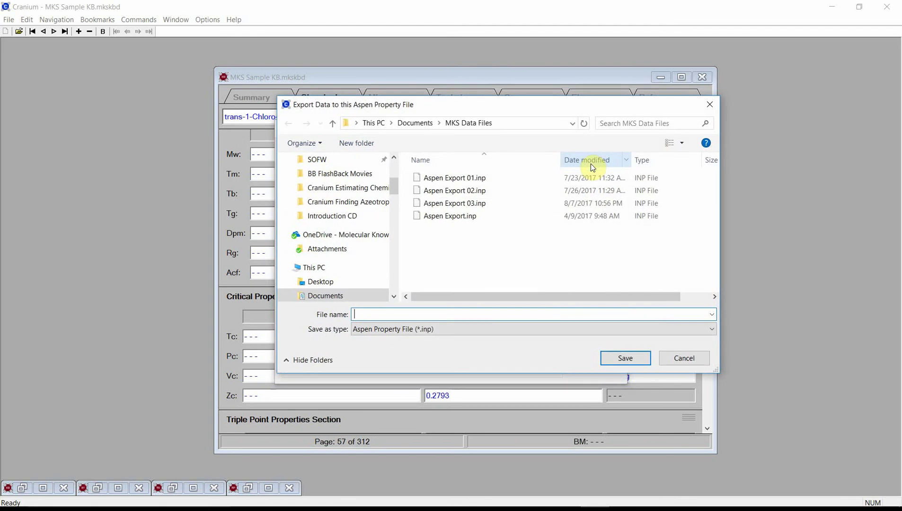
{"action": "left_click", "coordinate": [480, 203]}
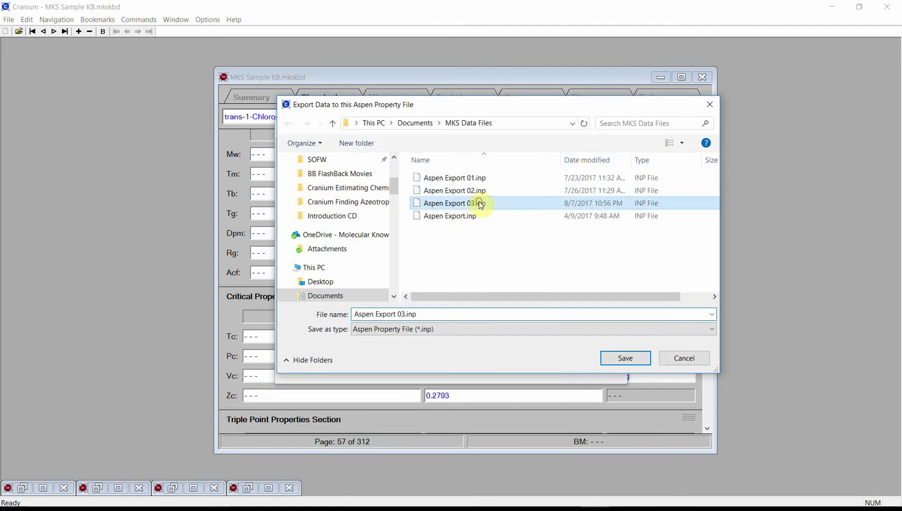
{"action": "left_click", "coordinate": [421, 315]}
{"action": "left_click", "coordinate": [402, 316]}
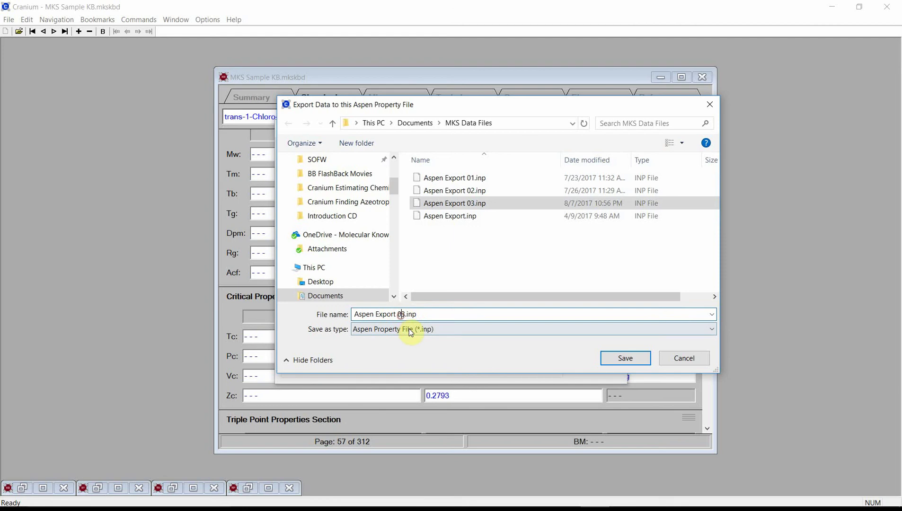
{"action": "key", "text": "BackSpace"}
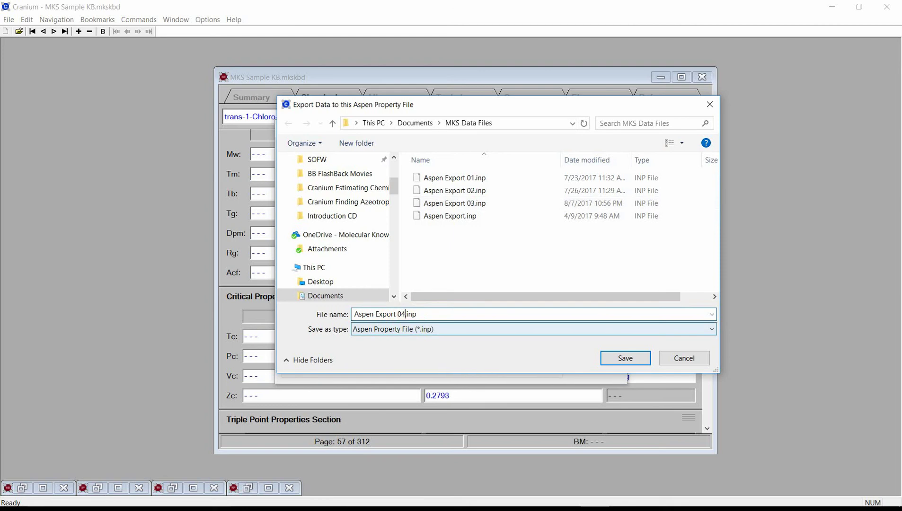
{"action": "left_click", "coordinate": [612, 358]}
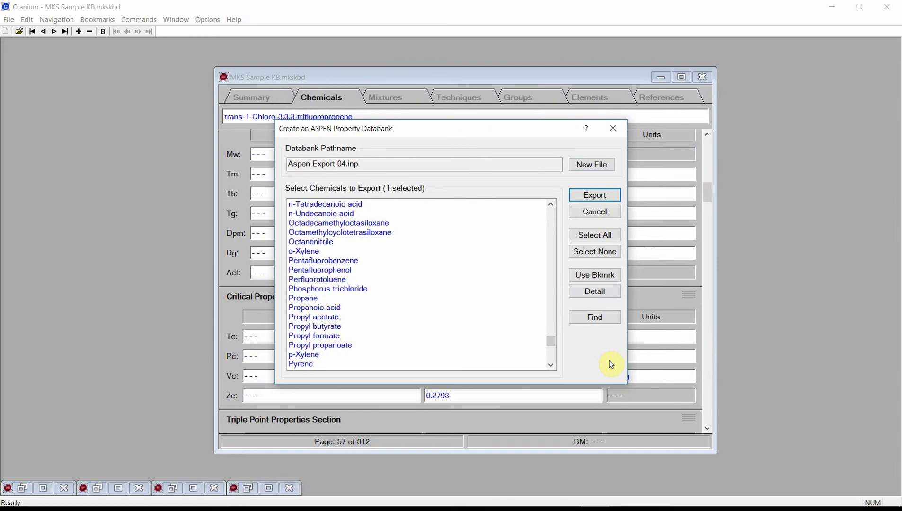
Step: Find the chemical matching "3,3,3" and select trans-1-Chloro-3,3,3-trifluoropropene for export
{"action": "left_click", "coordinate": [596, 318]}
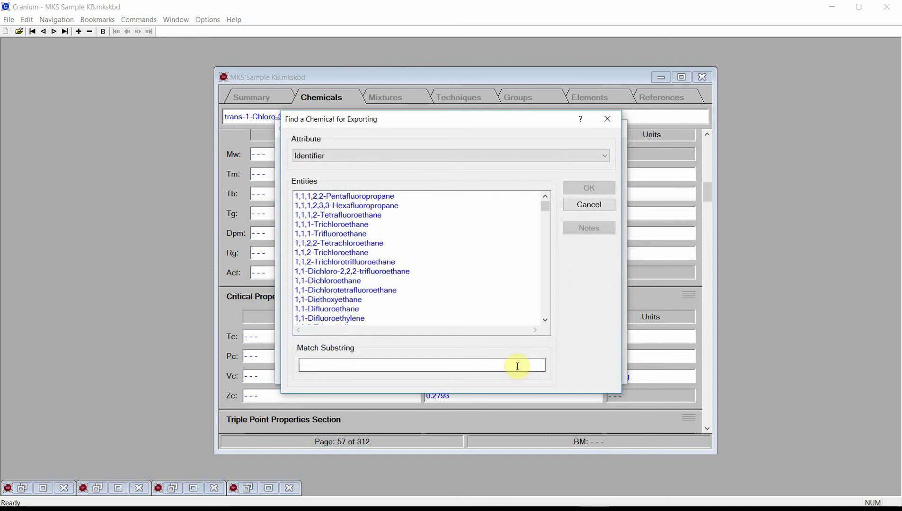
{"action": "left_click", "coordinate": [515, 365]}
{"action": "type", "text": "3,3,3"}
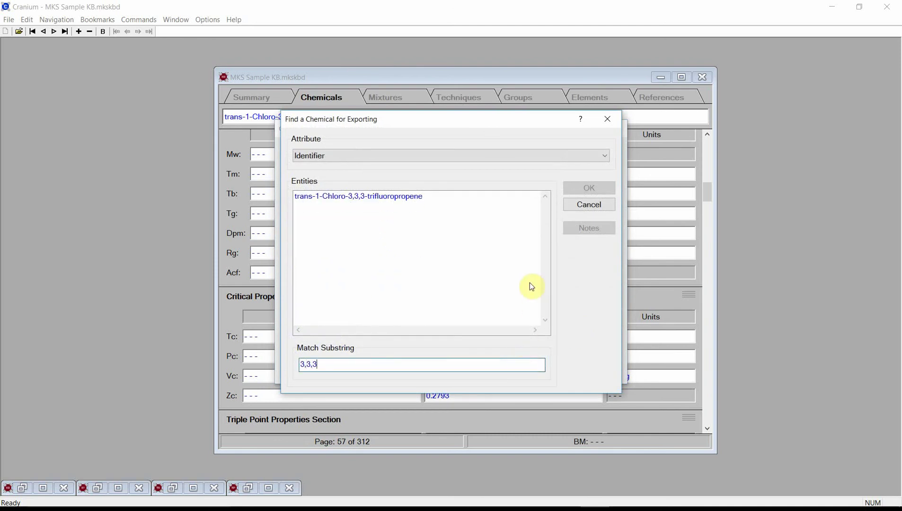
{"action": "left_click", "coordinate": [408, 197]}
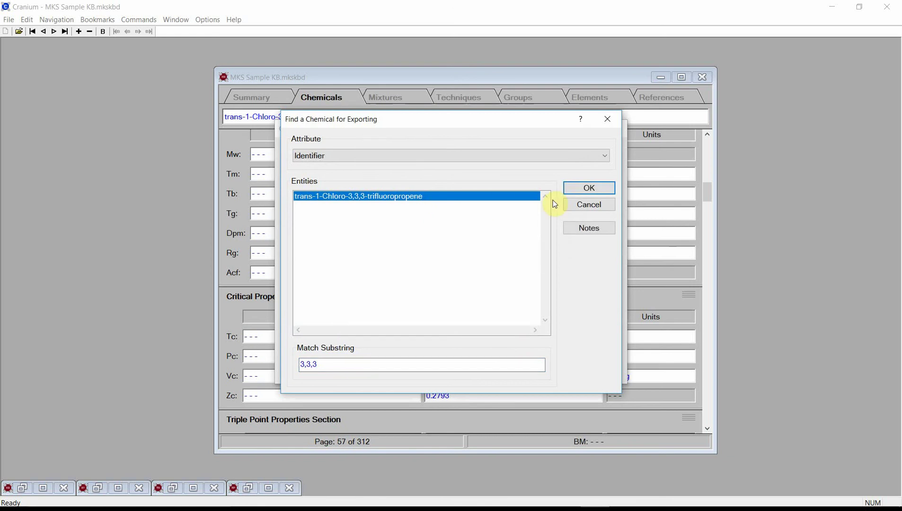
{"action": "left_click", "coordinate": [588, 189]}
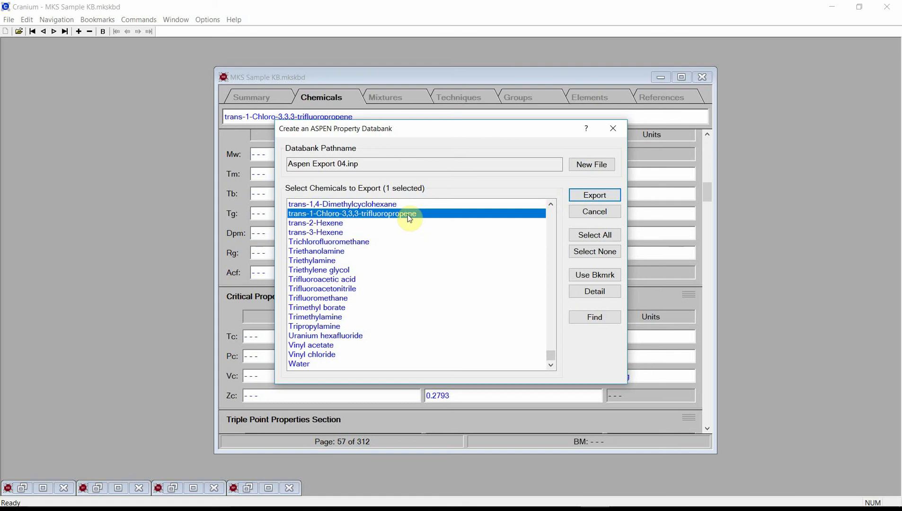
Step: Add trans-2-Hexene, trans-3-Hexene and Trichlorofluoromethane to the selection, and run the ASPEN export to completion
{"action": "left_click", "coordinate": [347, 222]}
{"action": "left_click", "coordinate": [348, 233]}
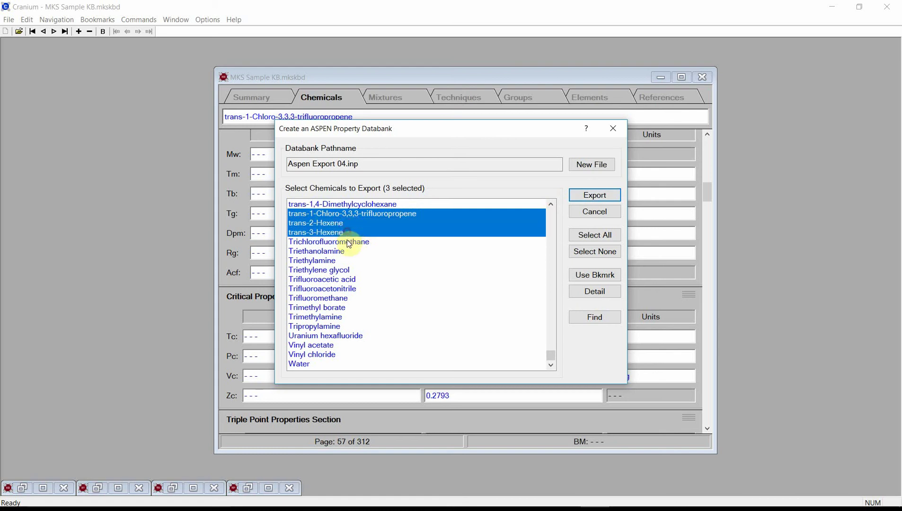
{"action": "left_click", "coordinate": [349, 243]}
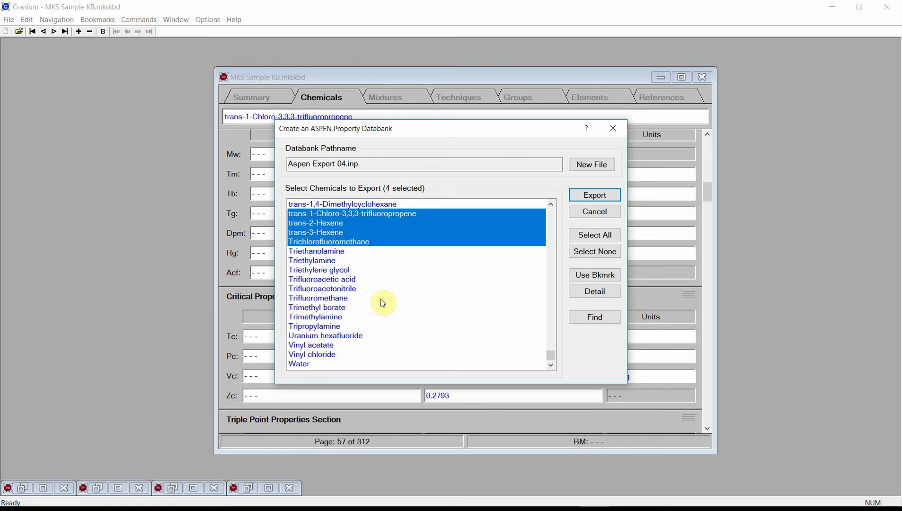
{"action": "left_click", "coordinate": [586, 196]}
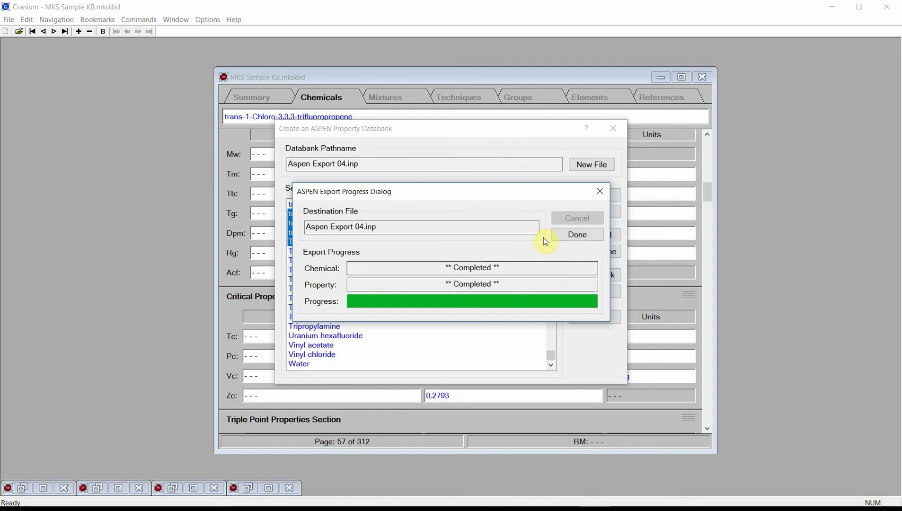
{"action": "left_click", "coordinate": [568, 235]}
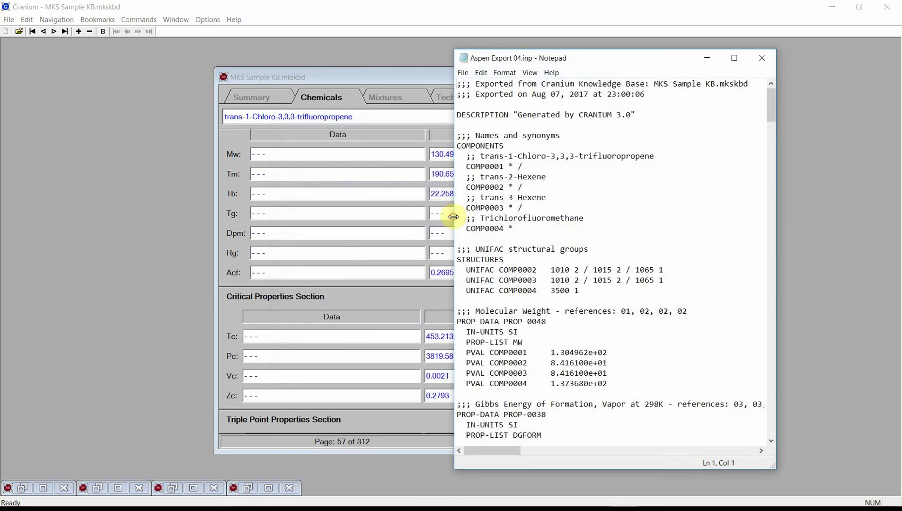
Step: Examine the exported Aspen file's components, property data, temperature correlations and references in Notepad, and return to the knowledge base in Cranium
{"action": "left_click_drag", "start_coordinate": [453, 217], "coordinate": [289, 209]}
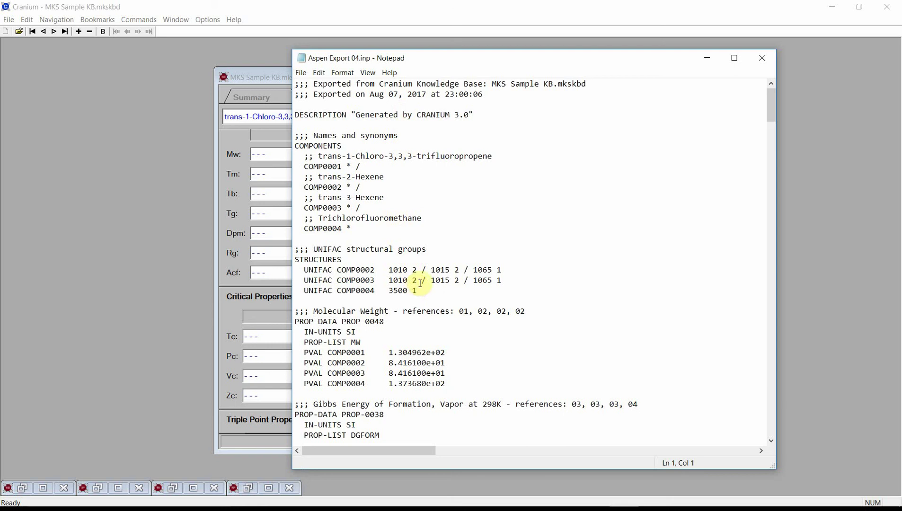
{"action": "scroll", "coordinate": [520, 257], "scroll_direction": "down", "scroll_amount": 2}
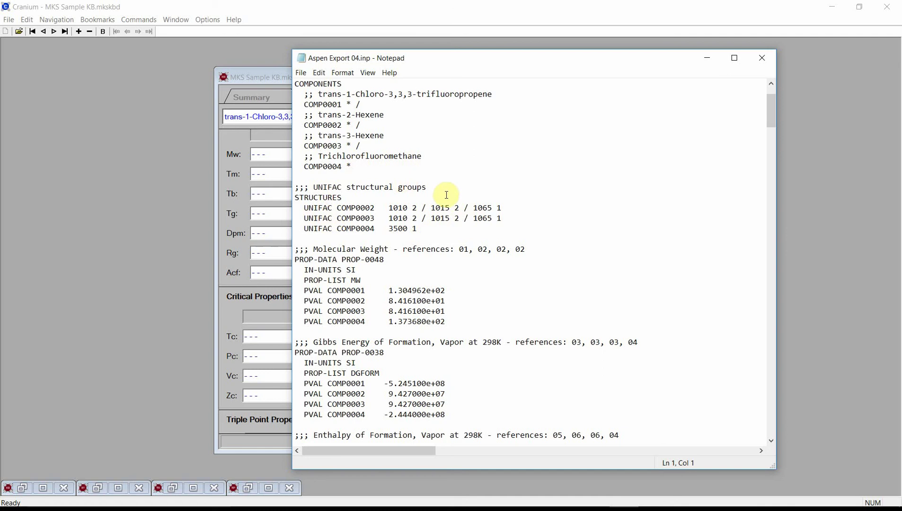
{"action": "scroll", "coordinate": [460, 257], "scroll_direction": "down", "scroll_amount": 4}
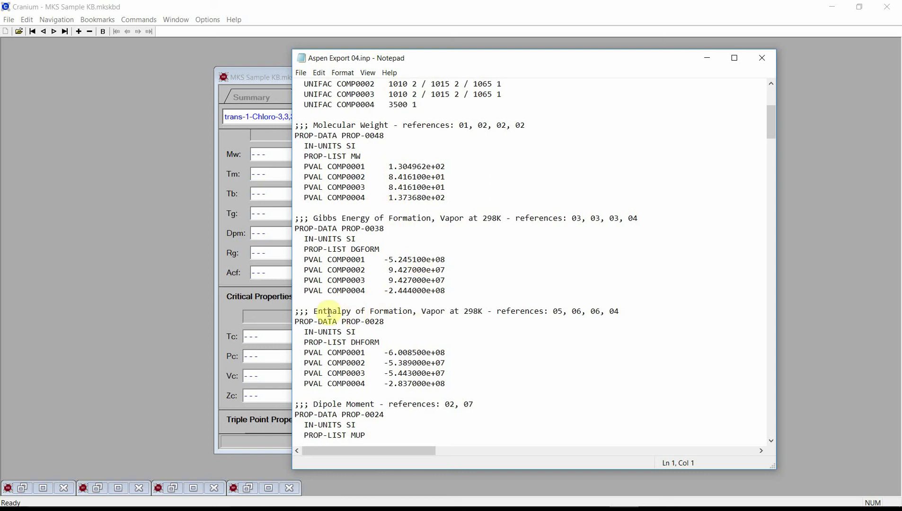
{"action": "left_click_drag", "start_coordinate": [769, 125], "coordinate": [741, 279]}
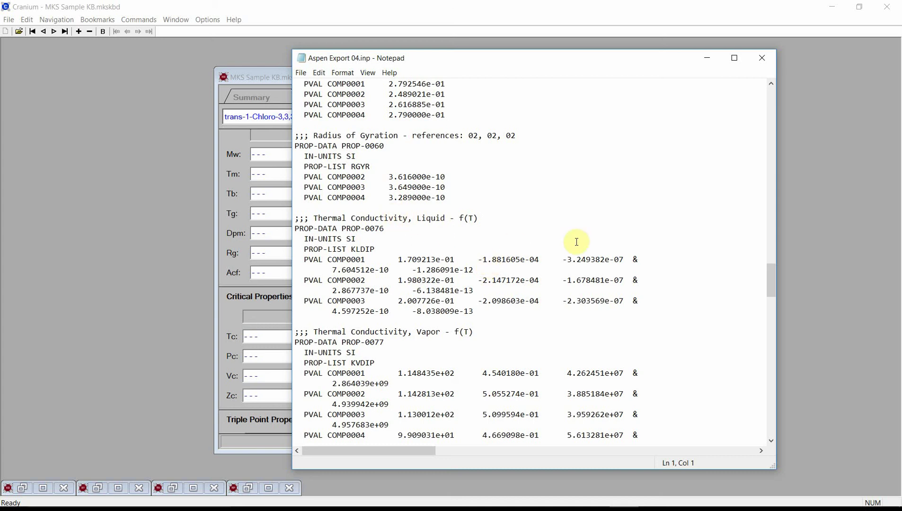
{"action": "left_click_drag", "start_coordinate": [775, 282], "coordinate": [770, 313]}
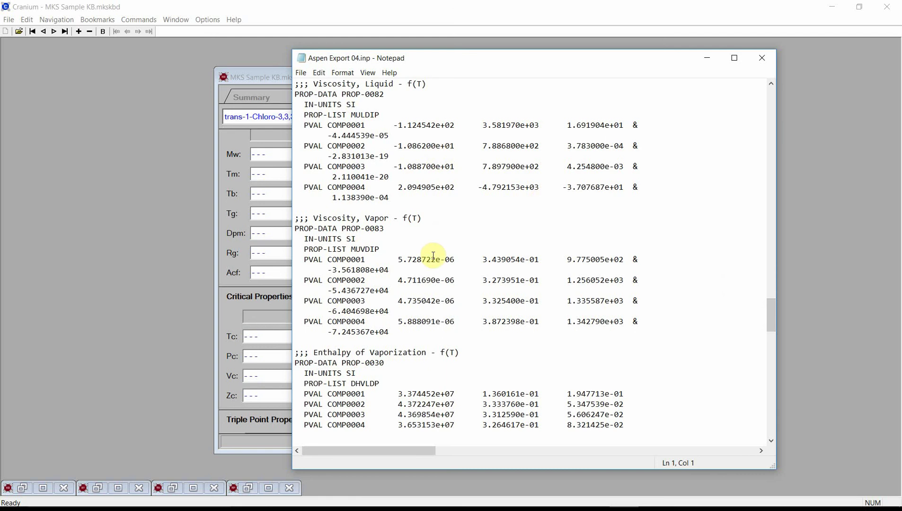
{"action": "left_click_drag", "start_coordinate": [772, 318], "coordinate": [771, 379]}
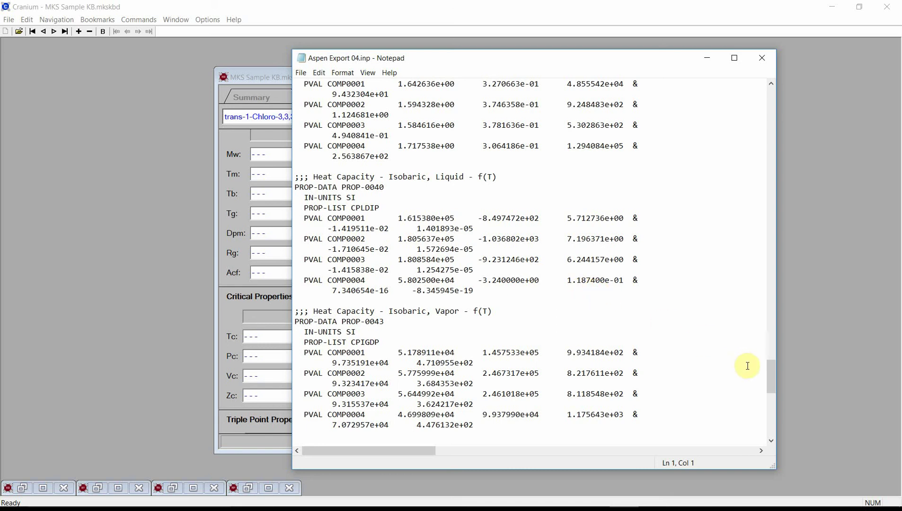
{"action": "left_click_drag", "start_coordinate": [769, 375], "coordinate": [766, 421]}
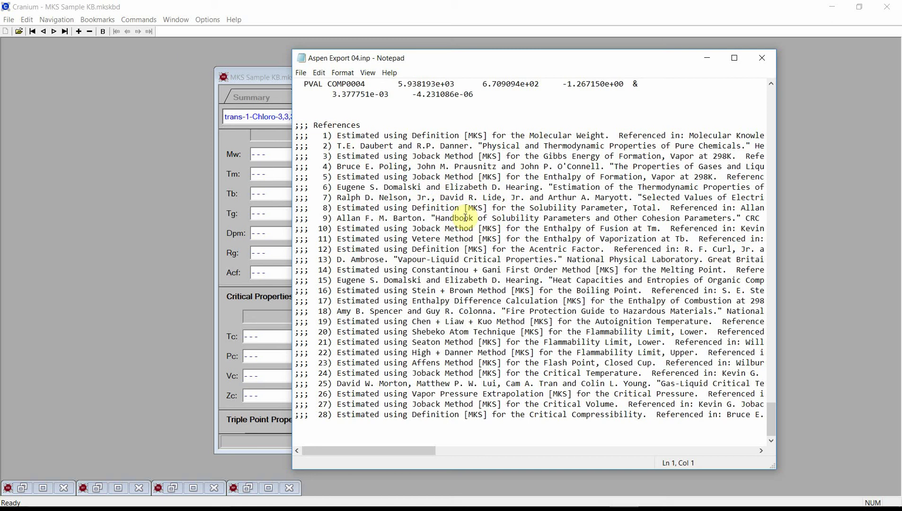
{"action": "left_click", "coordinate": [772, 168]}
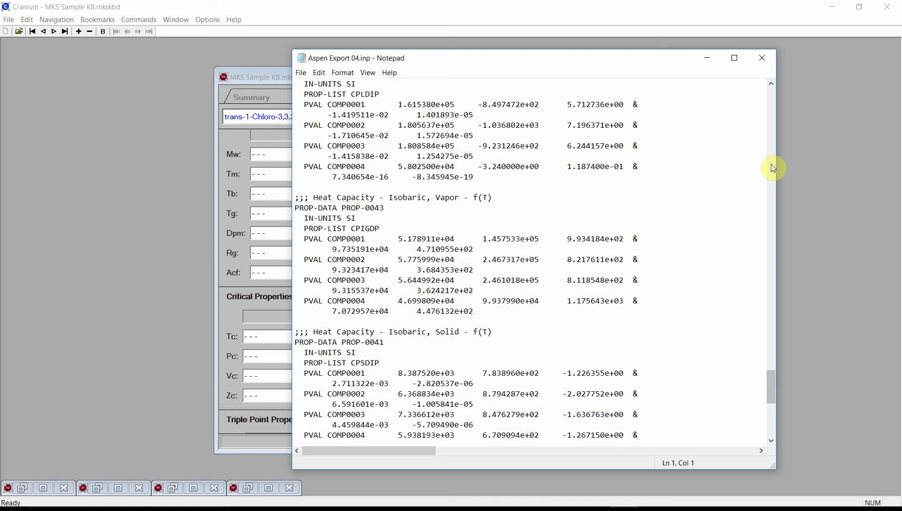
{"action": "left_click_drag", "start_coordinate": [480, 59], "coordinate": [565, 74]}
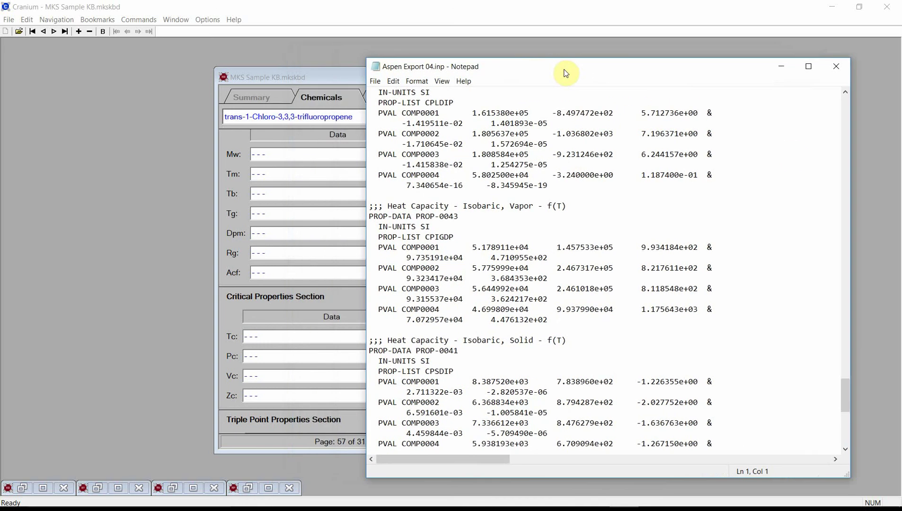
{"action": "left_click", "coordinate": [362, 74]}
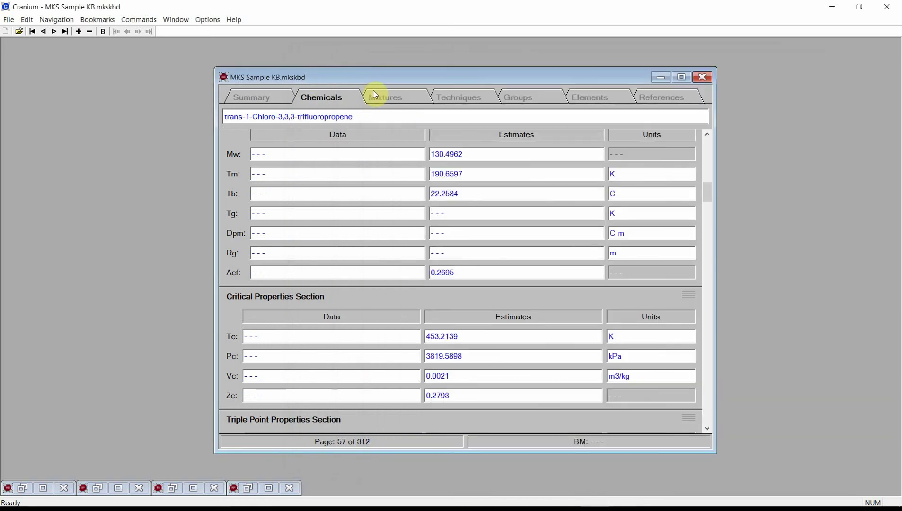